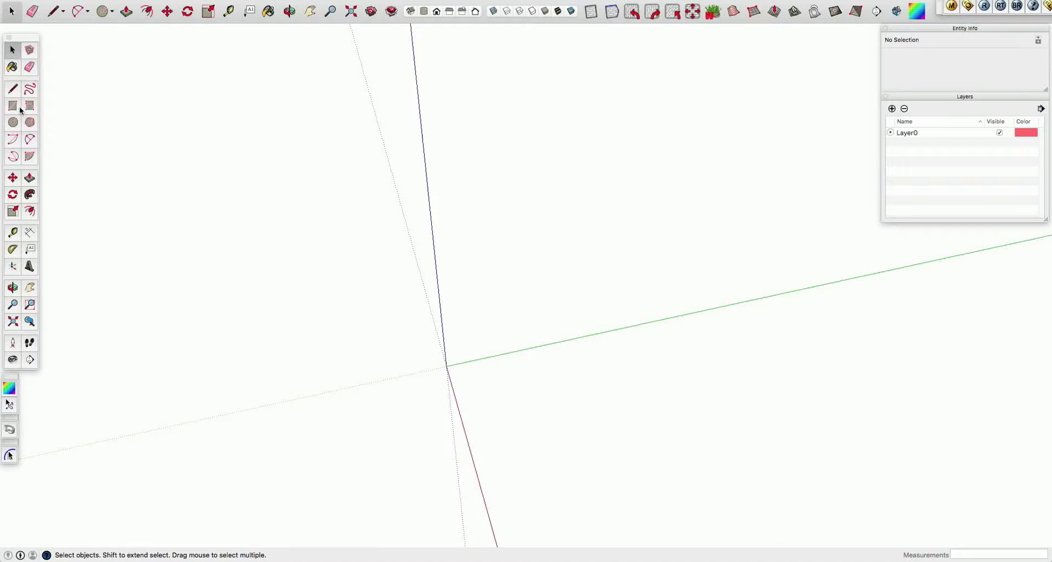
Start a rotated rectangle at the origin with a 500 mm first edge along the green axis
{"action": "left_click", "coordinate": [13, 107]}
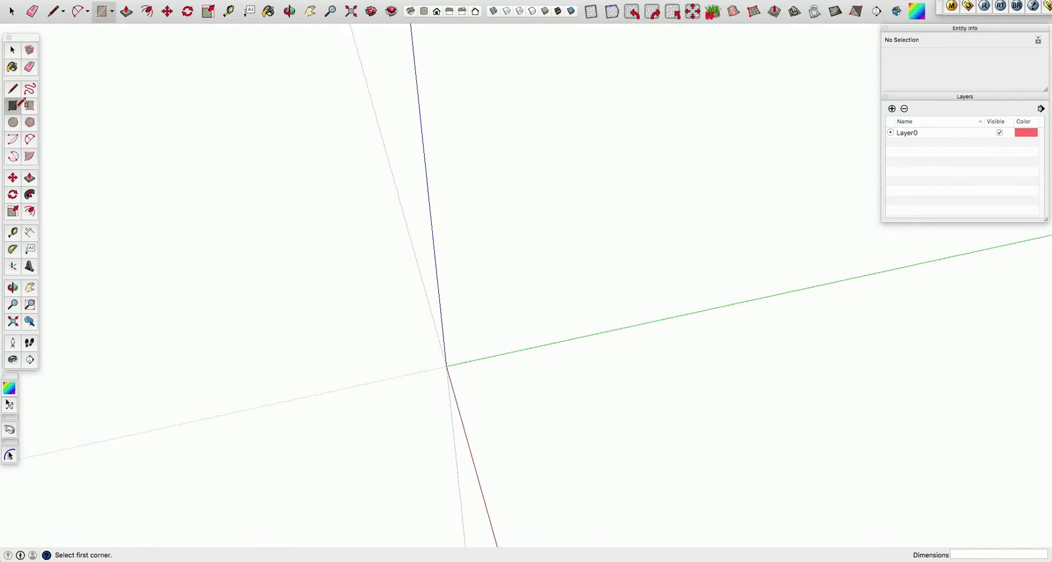
{"action": "middle_click_drag", "start_coordinate": [391, 315], "coordinate": [385, 350]}
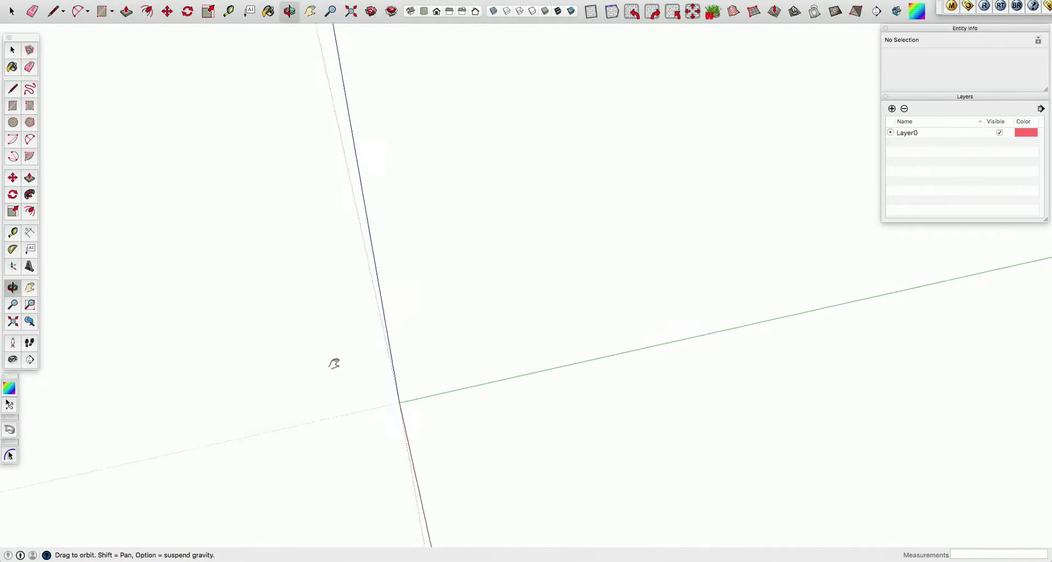
{"action": "middle_click_drag", "start_coordinate": [332, 468], "coordinate": [392, 331]}
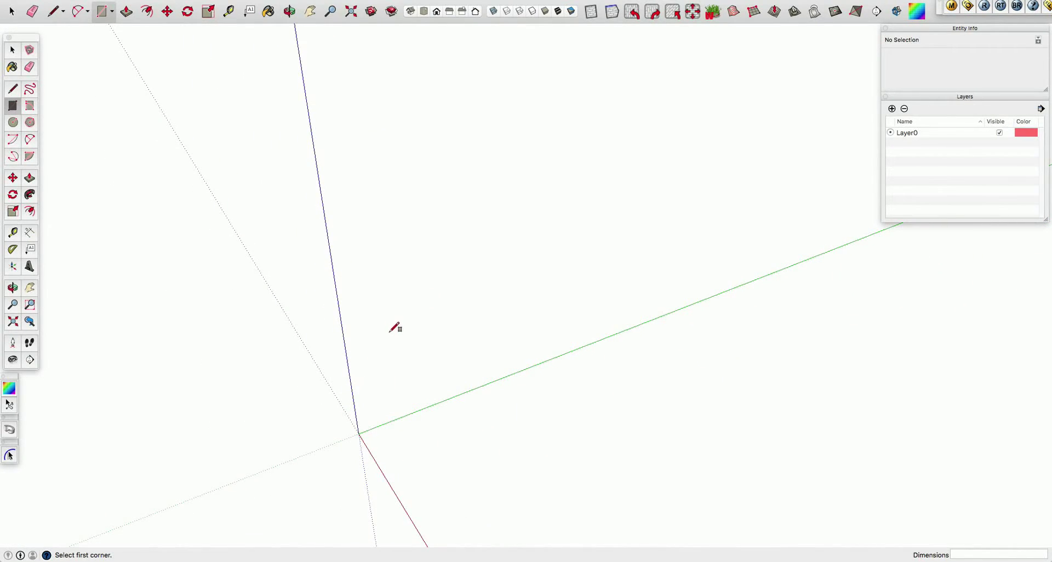
{"action": "key", "text": "r"}
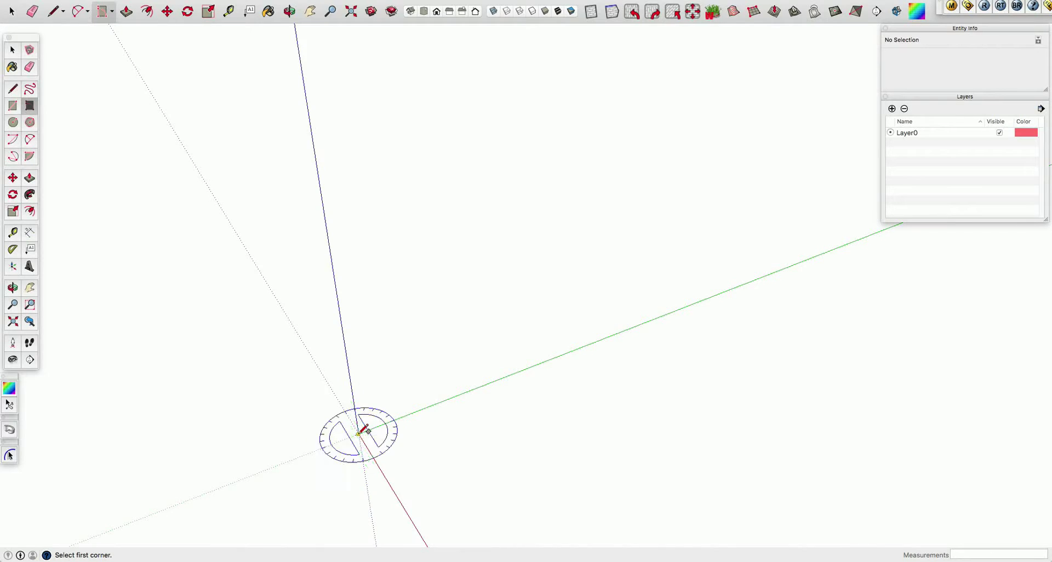
{"action": "left_click", "coordinate": [358, 433]}
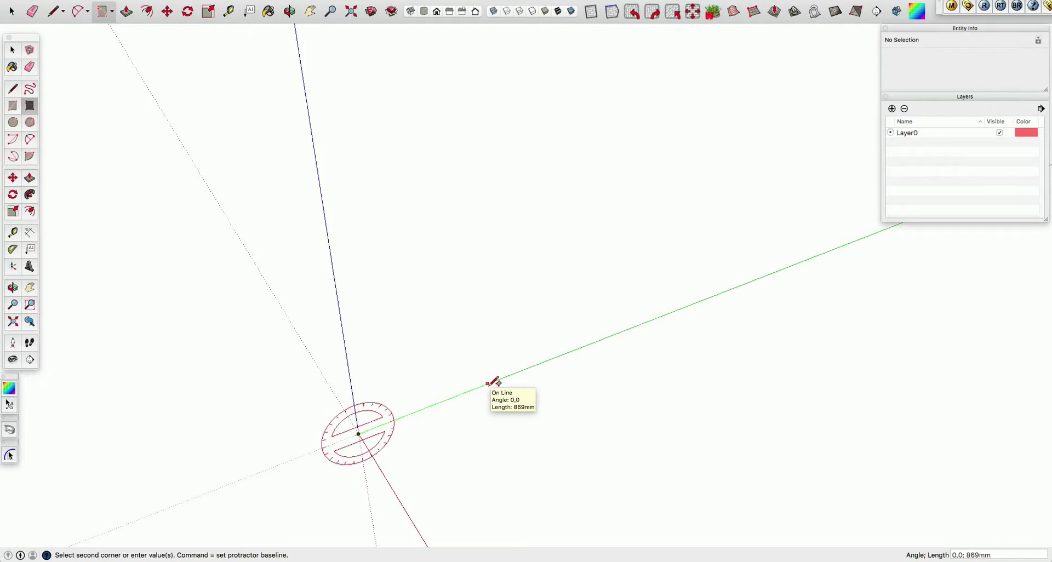
{"action": "type", "text": "500"}
{"action": "key", "text": "Return"}
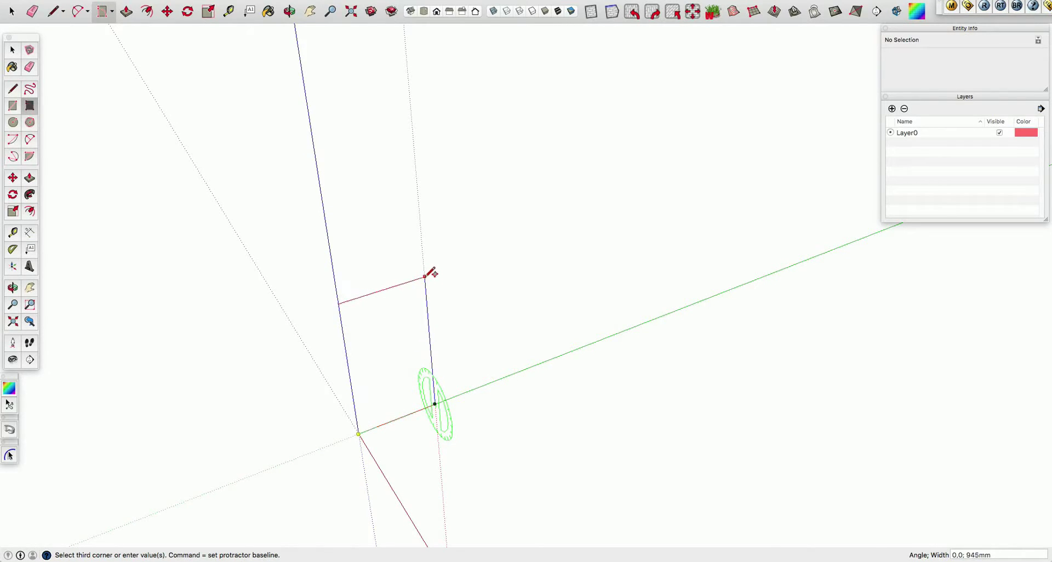
Finish the upright rectangle with a 700 mm width
{"action": "type", "text": "700"}
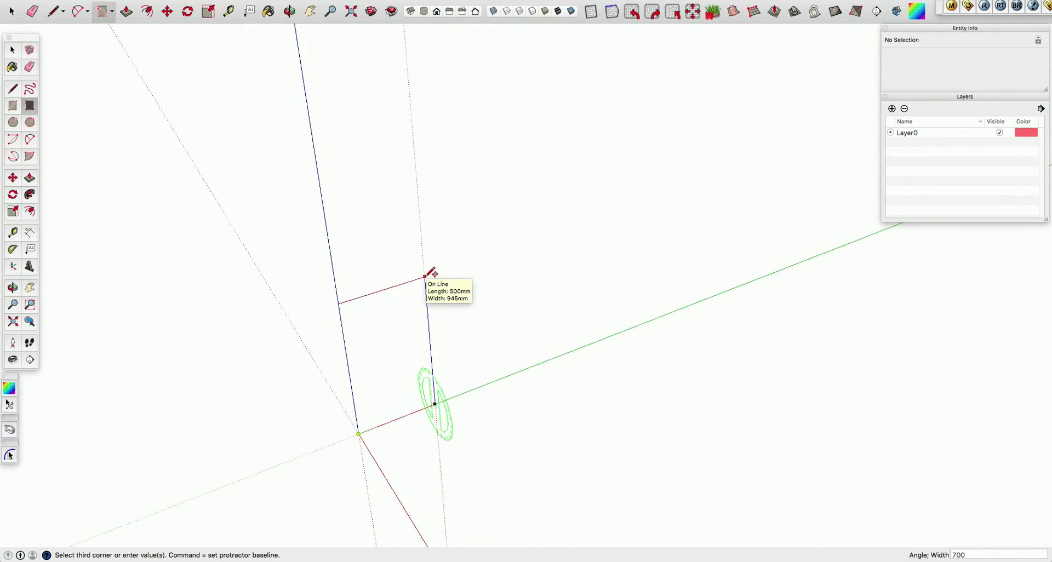
{"action": "key", "text": "Return"}
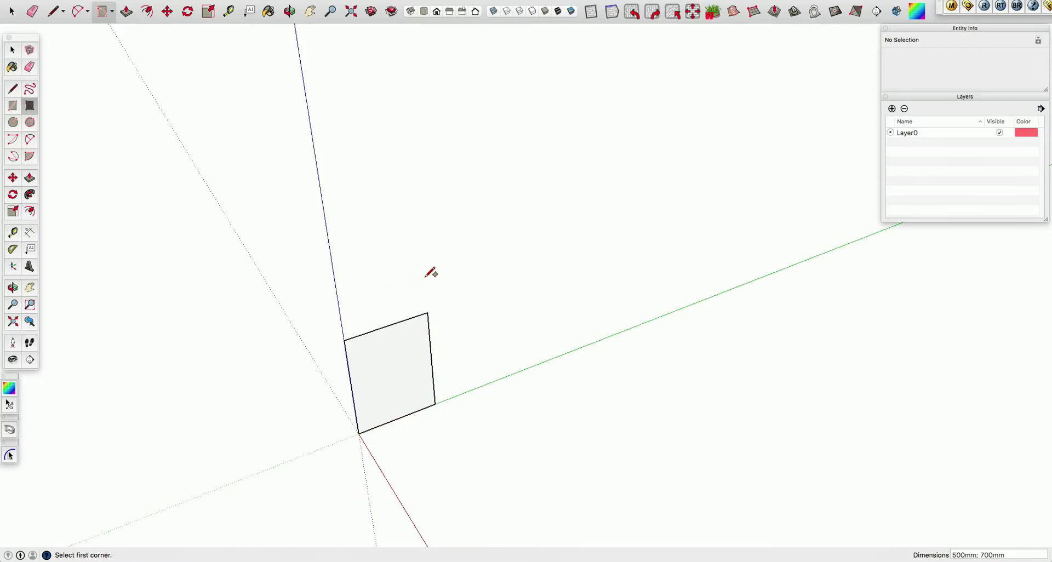
{"action": "middle_click_drag", "start_coordinate": [396, 368], "coordinate": [353, 327]}
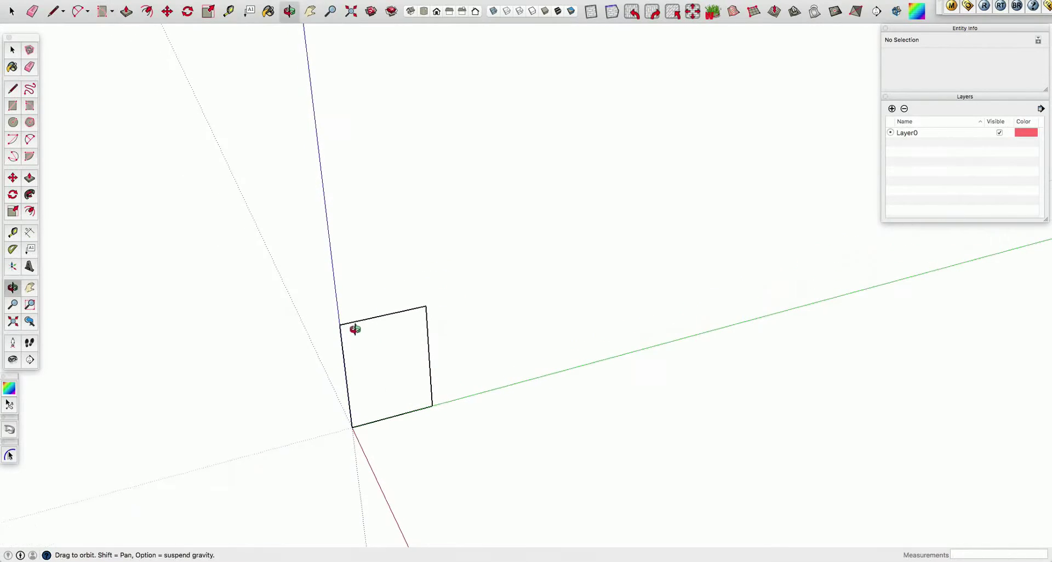
{"action": "scroll", "coordinate": [382, 361], "scroll_direction": "up", "scroll_amount": 2}
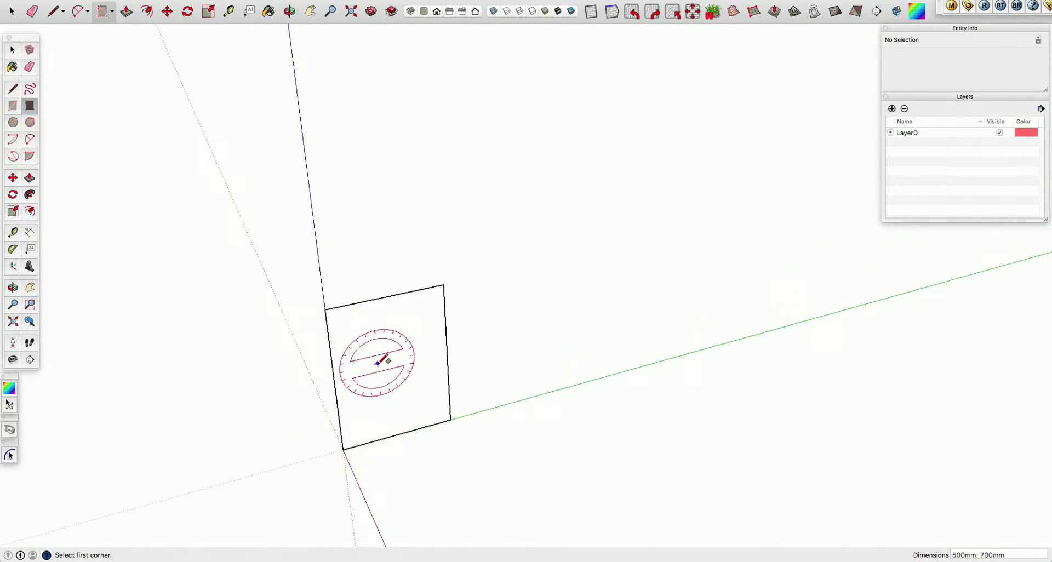
{"action": "scroll", "coordinate": [385, 361], "scroll_direction": "up", "scroll_amount": 2}
{"action": "scroll", "coordinate": [389, 361], "scroll_direction": "up", "scroll_amount": 2}
Cut a slanted line from the lower-right corner to the top edge and delete the triangle
{"action": "key", "text": "l"}
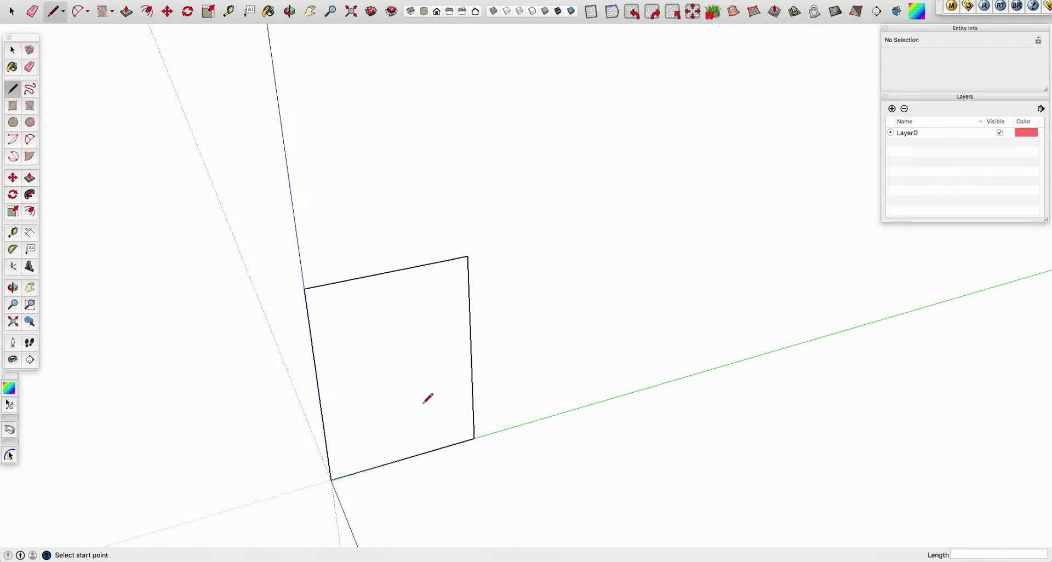
{"action": "left_click", "coordinate": [466, 441]}
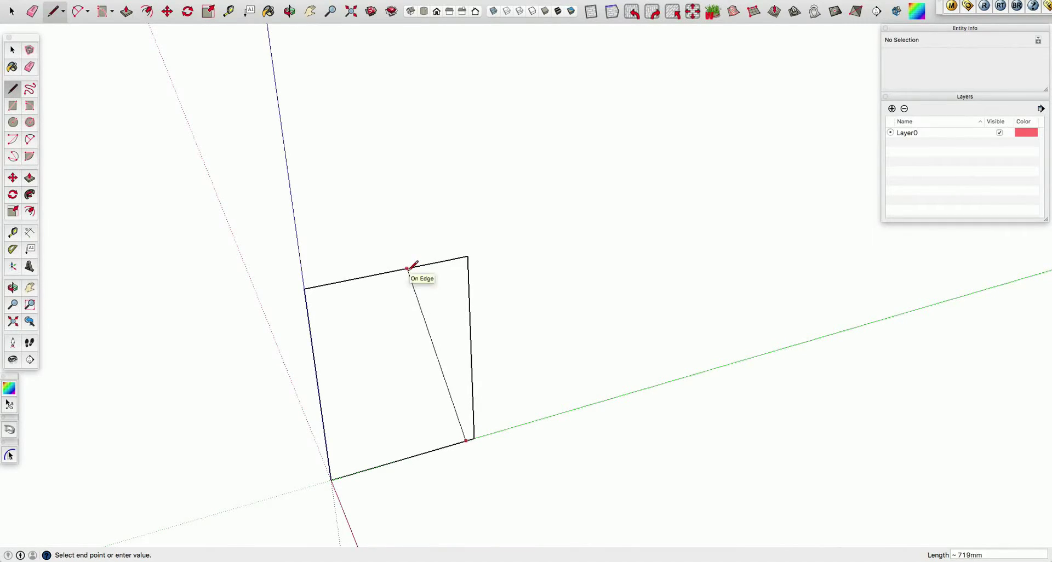
{"action": "left_click", "coordinate": [403, 269]}
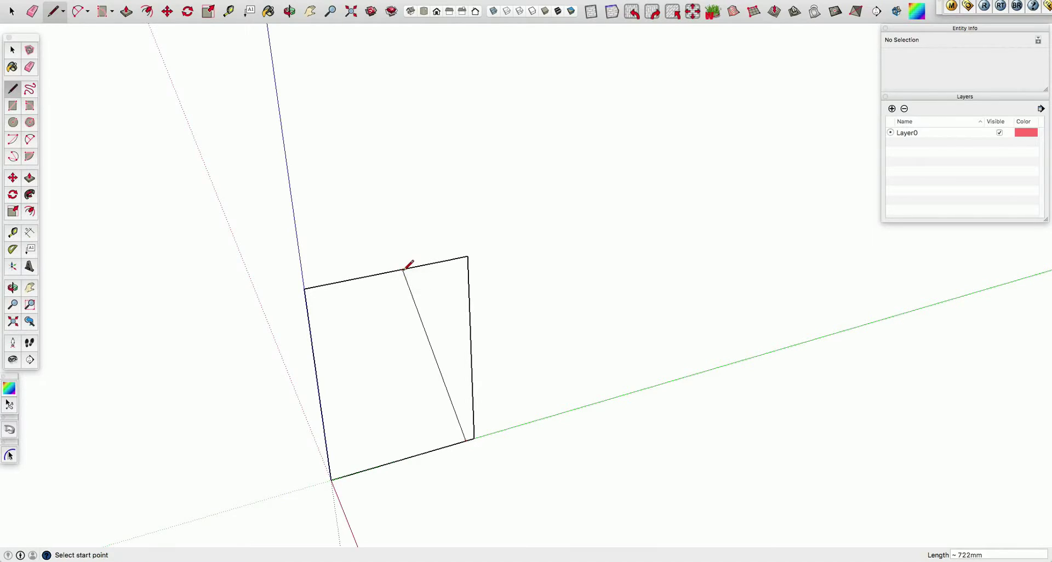
{"action": "key", "text": "space"}
{"action": "double_click", "coordinate": [443, 308]}
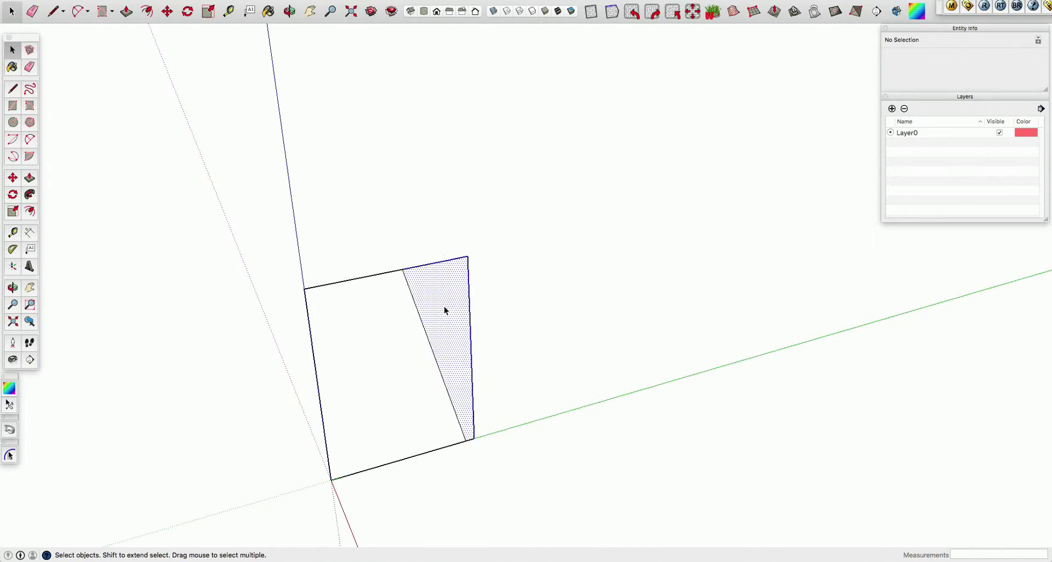
{"action": "key", "text": "Delete"}
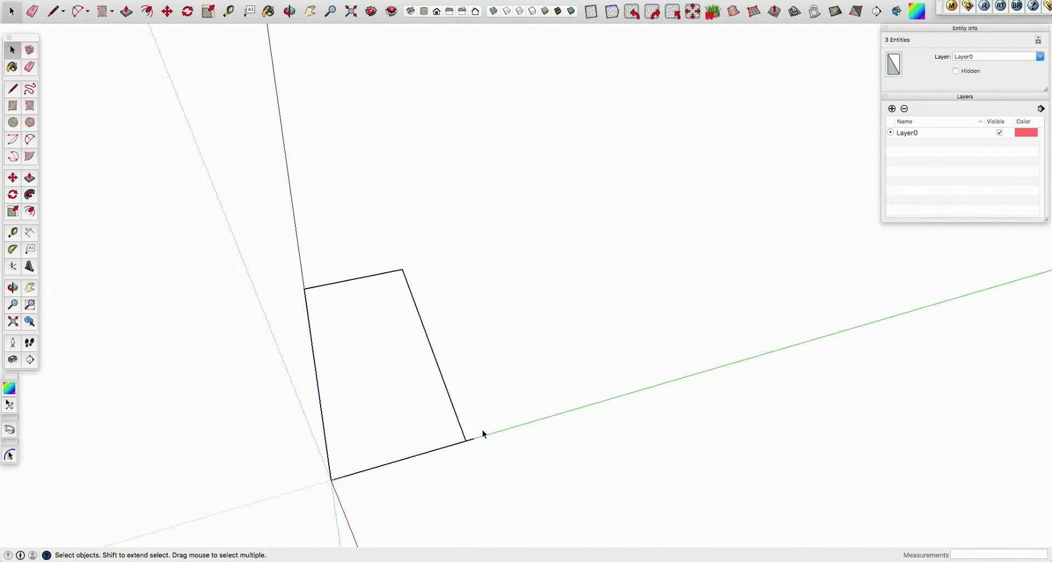
{"action": "key", "text": "l"}
{"action": "key", "text": "space"}
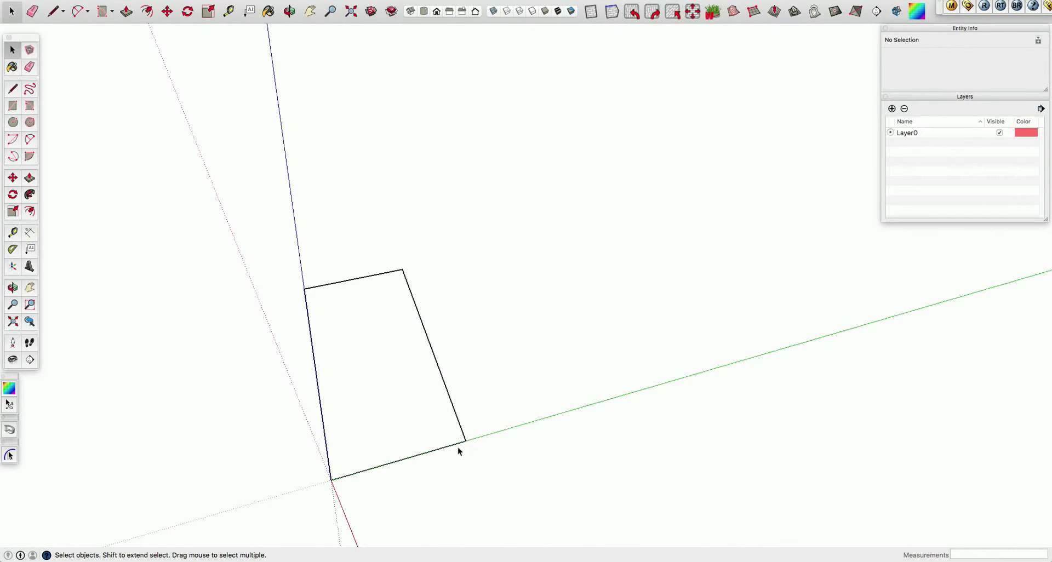
Offset the trapezoid face 60 mm inward and delete the inner face to open the frame
{"action": "left_click", "coordinate": [392, 406]}
{"action": "middle_click_drag", "start_coordinate": [392, 406], "coordinate": [455, 428]}
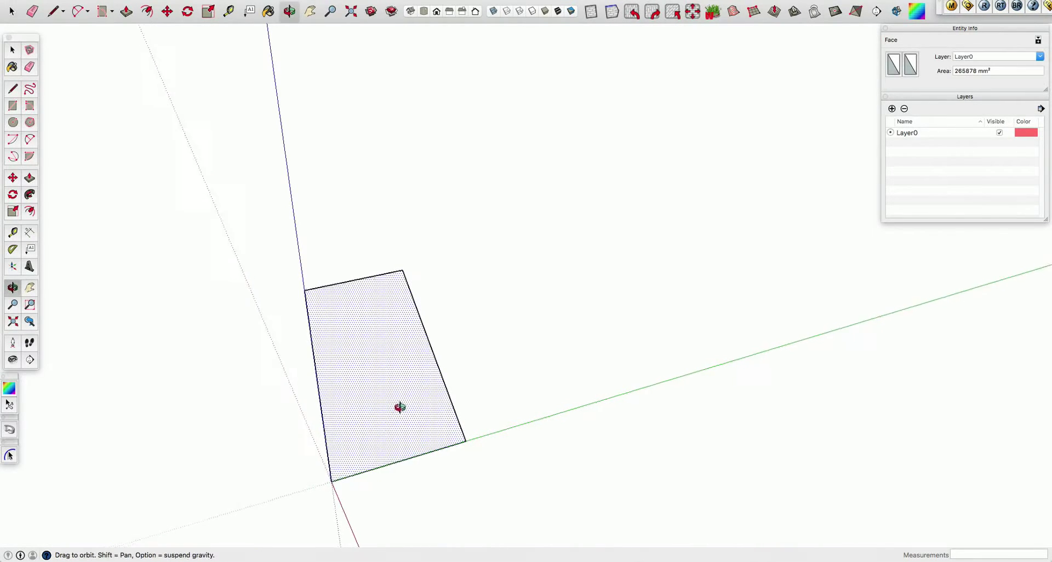
{"action": "key", "text": "f"}
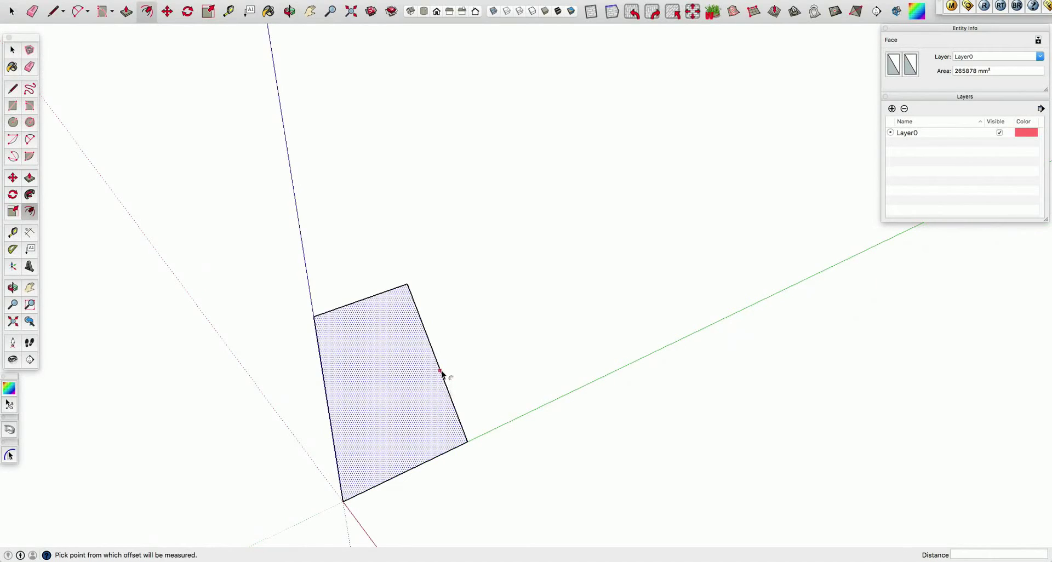
{"action": "left_click", "coordinate": [440, 373]}
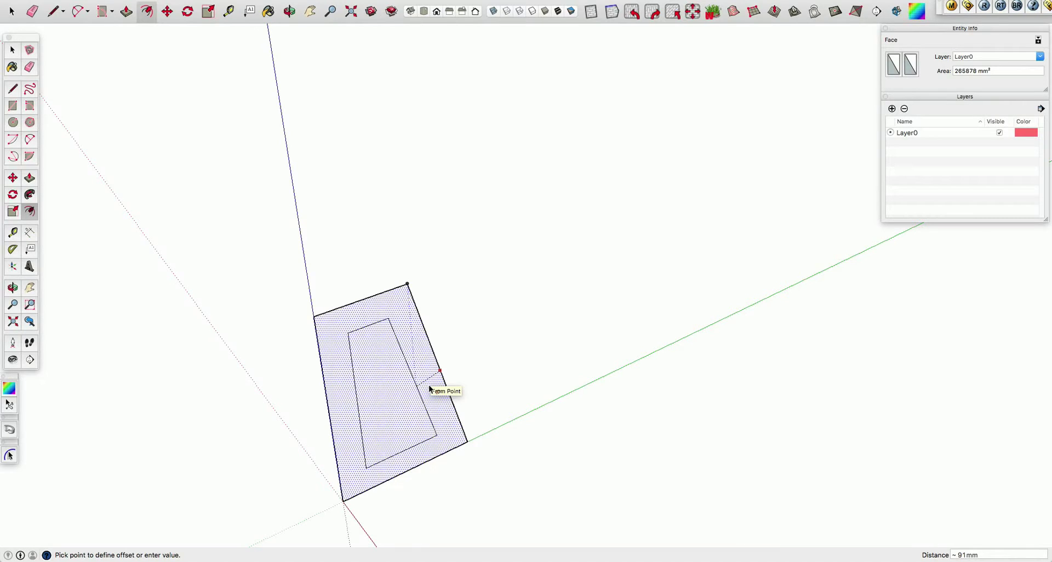
{"action": "type", "text": "60"}
{"action": "key", "text": "Return"}
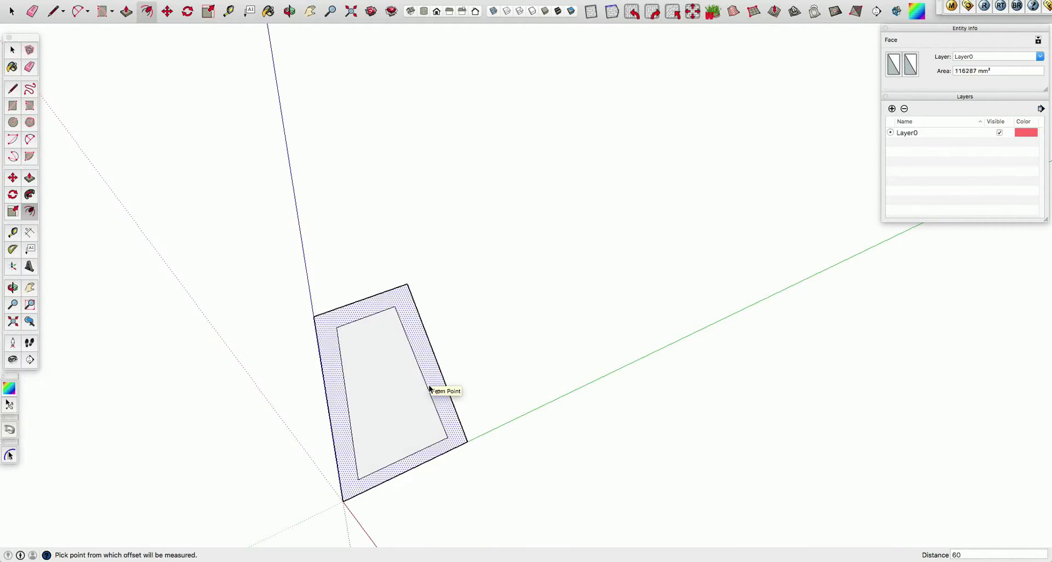
{"action": "key", "text": "space"}
{"action": "left_click", "coordinate": [377, 387]}
{"action": "key", "text": "Delete"}
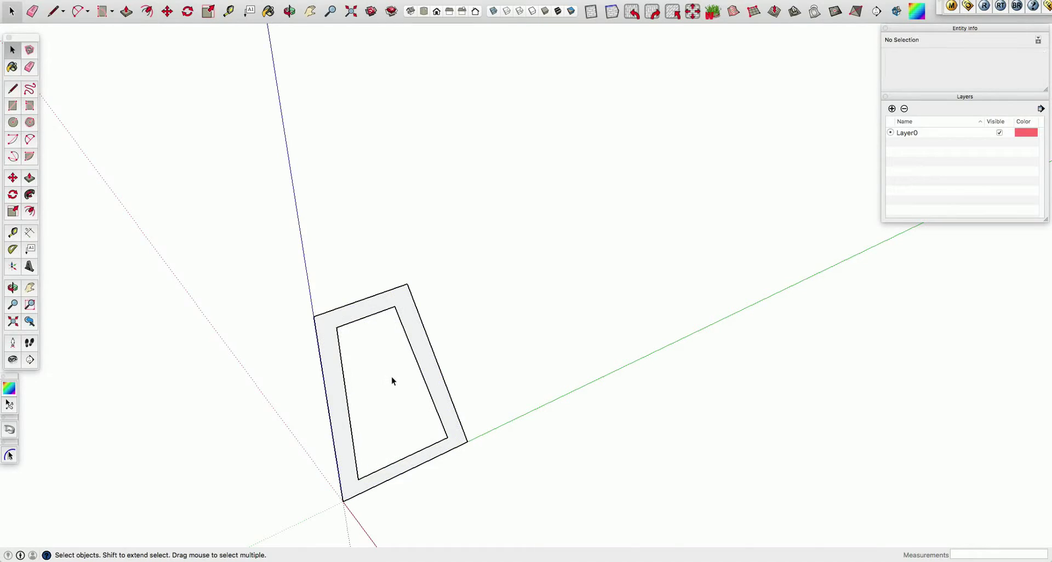
Push/Pull the frame to give it thickness, then select the whole frame
{"action": "key", "text": "p"}
{"action": "left_click", "coordinate": [416, 342]}
{"action": "type", "text": "2"}
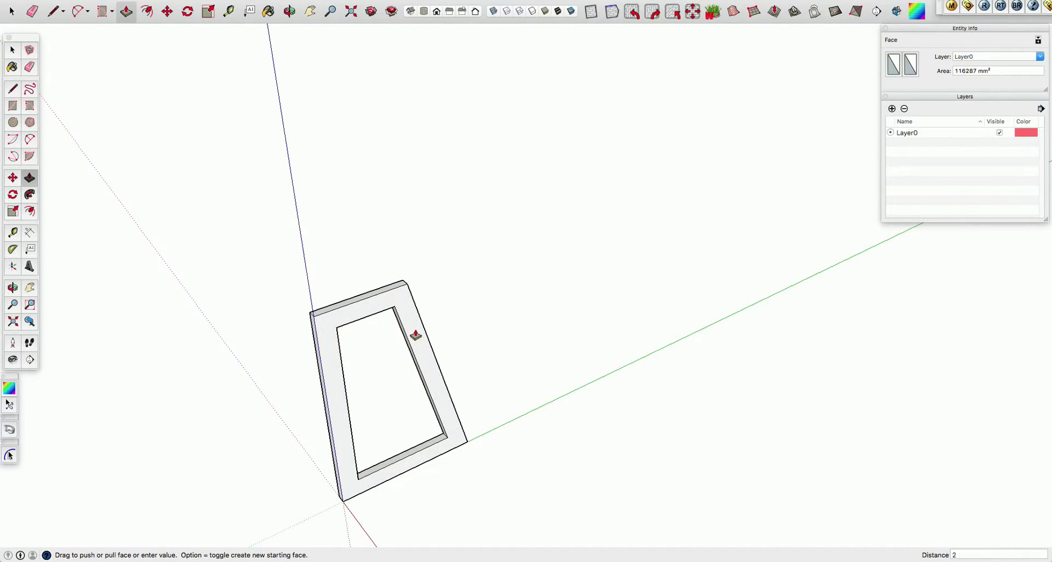
{"action": "key", "text": "Return"}
{"action": "mouse_move", "coordinate": [338, 387]}
{"action": "middle_mouse_down"}
{"action": "mouse_move", "coordinate": [349, 388]}
{"action": "mouse_move", "coordinate": [392, 219]}
{"action": "mouse_move", "coordinate": [394, 288]}
{"action": "middle_mouse_up"}
{"action": "key", "text": "space"}
{"action": "left_click_drag", "start_coordinate": [326, 167], "coordinate": [574, 473]}
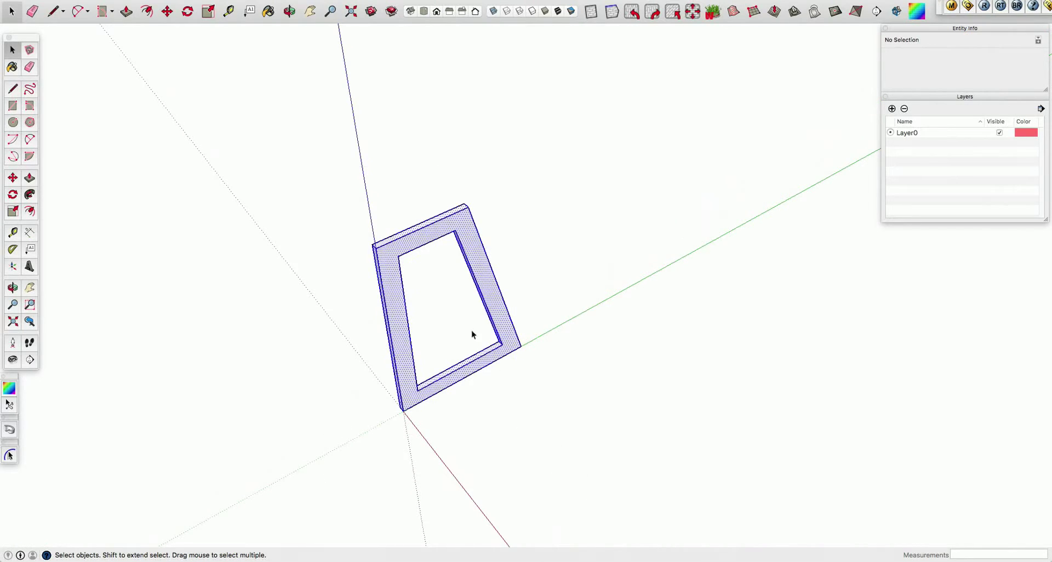
Make the selected frame a component named 'table leg'
{"action": "right_click", "coordinate": [463, 216]}
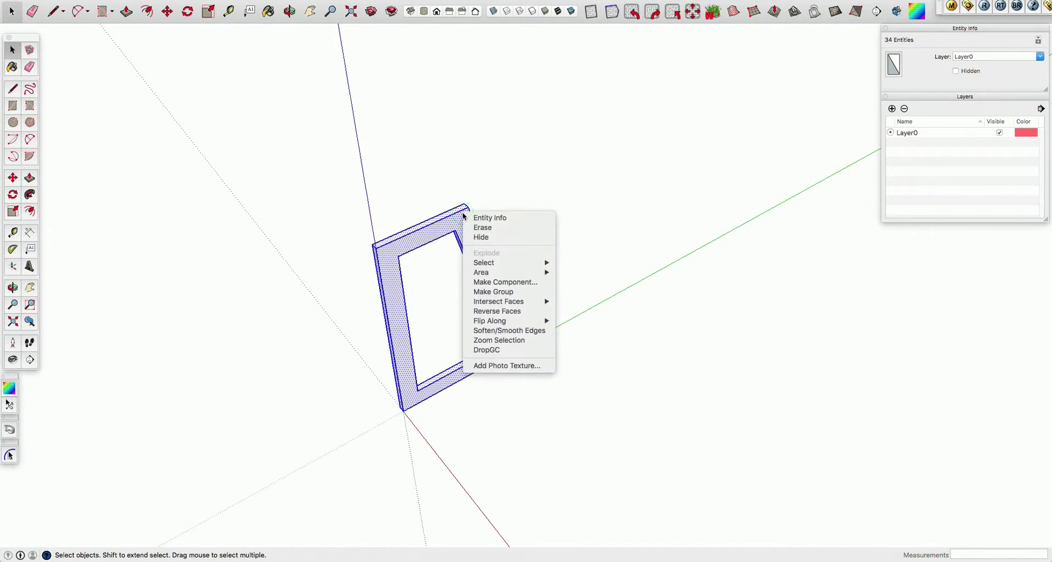
{"action": "left_click", "coordinate": [506, 285]}
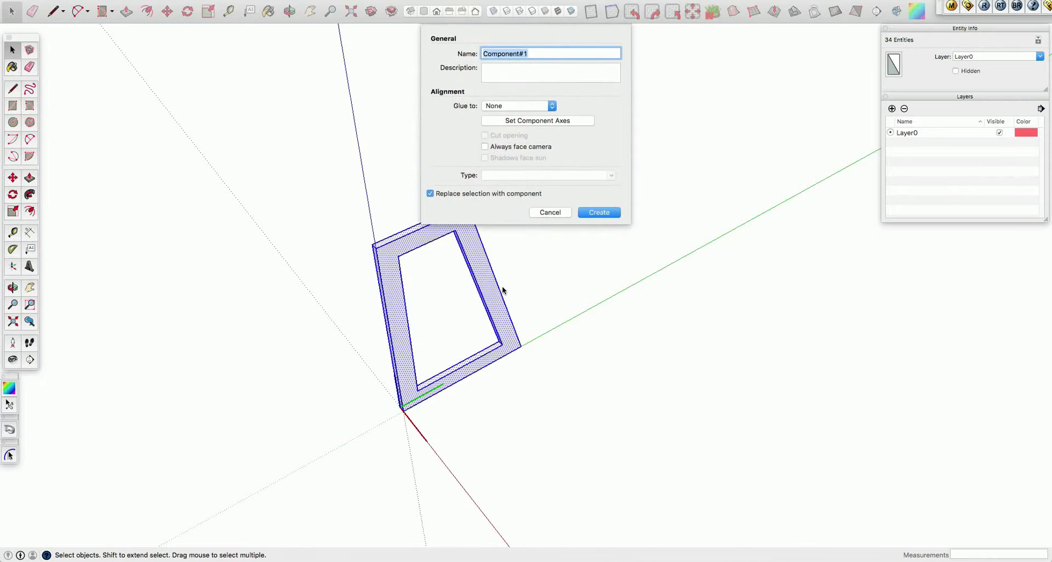
{"action": "type", "text": "ta"}
{"action": "type", "text": "g"}
{"action": "key", "text": "Return"}
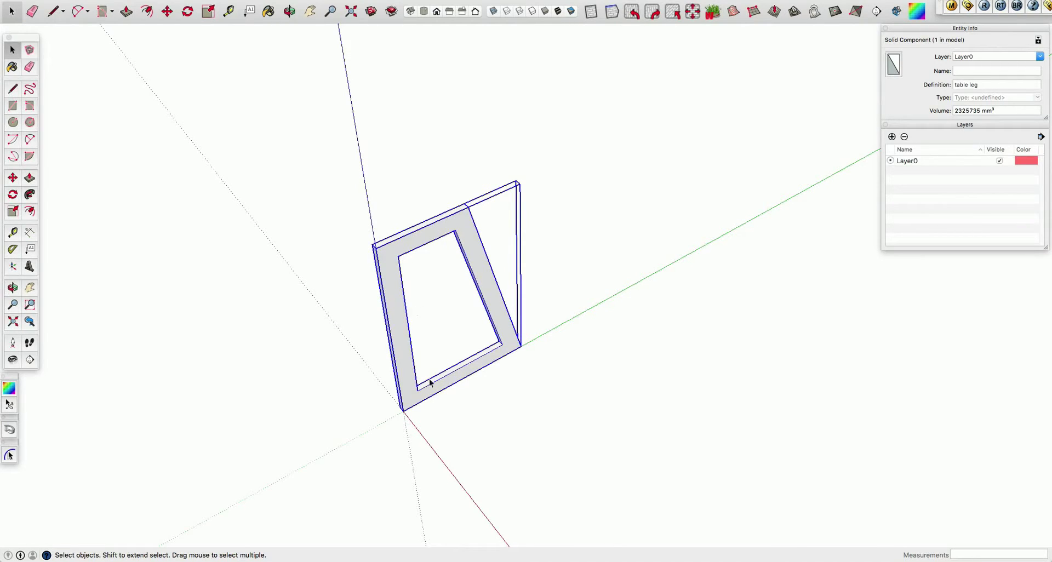
{"action": "middle_click_drag", "start_coordinate": [430, 383], "coordinate": [471, 344]}
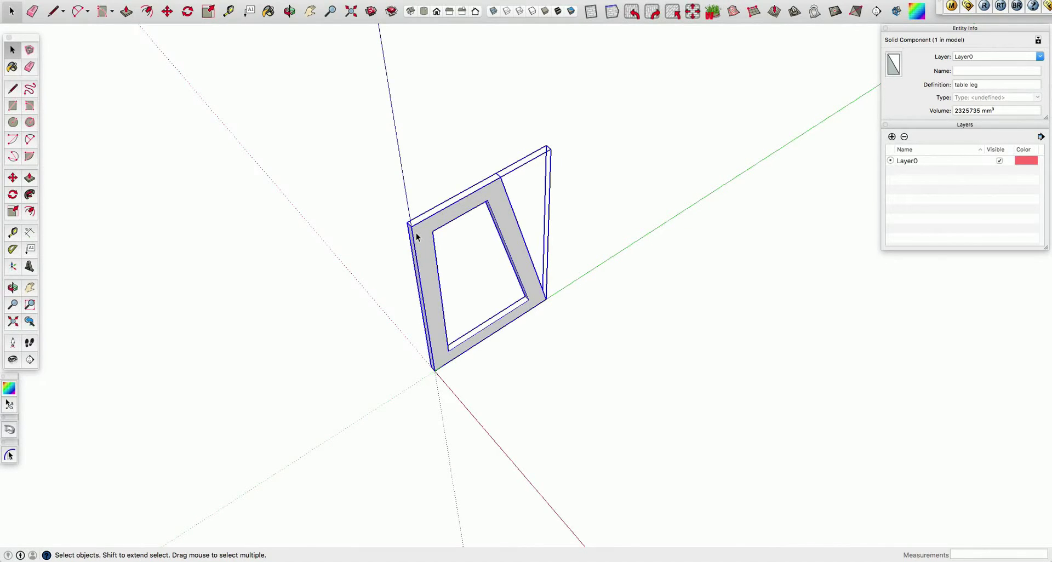
{"action": "middle_click_drag", "start_coordinate": [411, 238], "coordinate": [408, 256]}
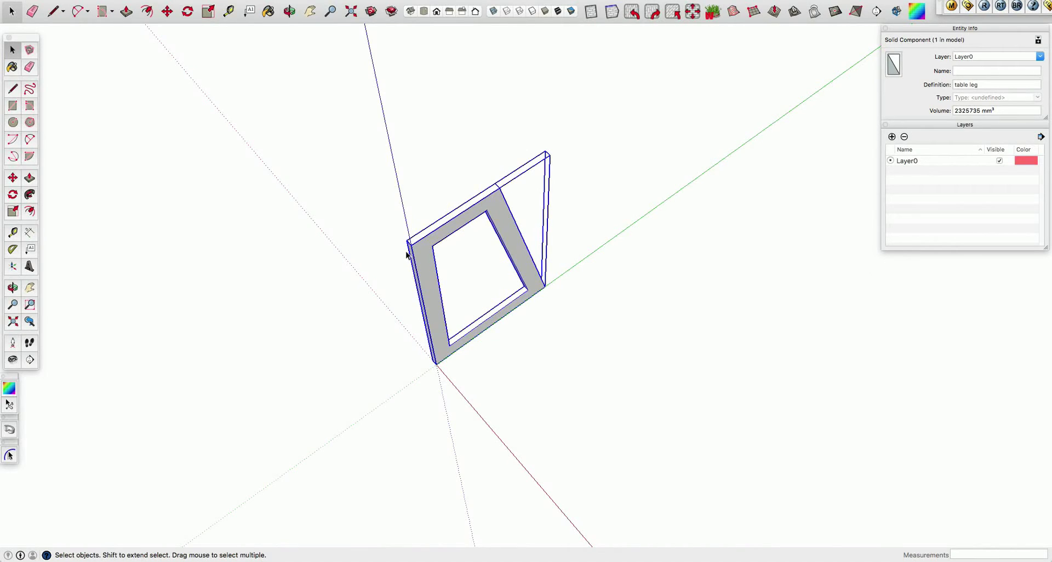
Move the table leg 10 mm from its bottom corner at the origin
{"action": "key", "text": "m"}
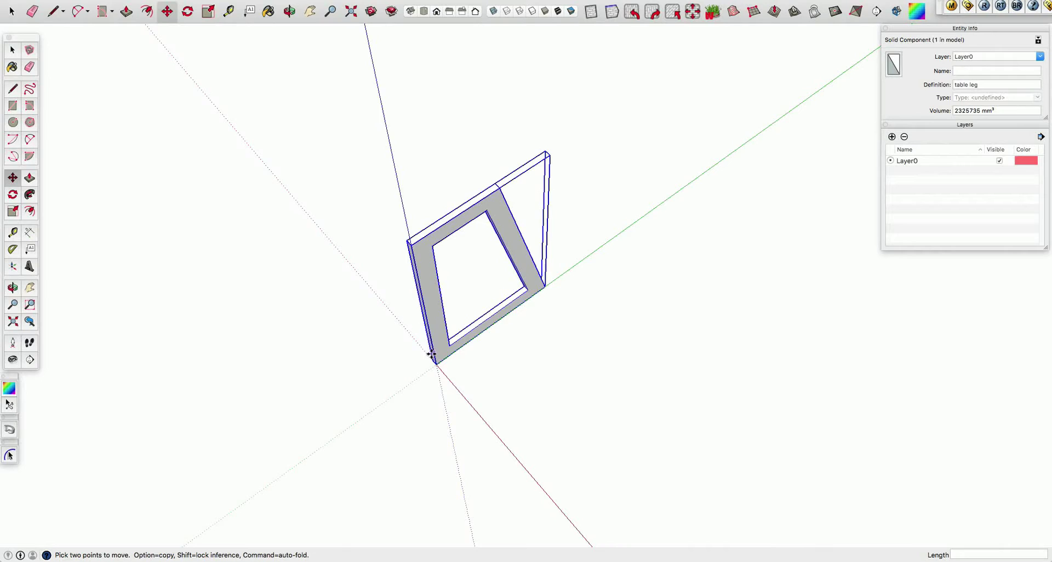
{"action": "scroll", "coordinate": [432, 371], "scroll_direction": "up", "scroll_amount": 5}
{"action": "scroll", "coordinate": [431, 359], "scroll_direction": "up", "scroll_amount": 3}
{"action": "scroll", "coordinate": [432, 347], "scroll_direction": "up", "scroll_amount": 3}
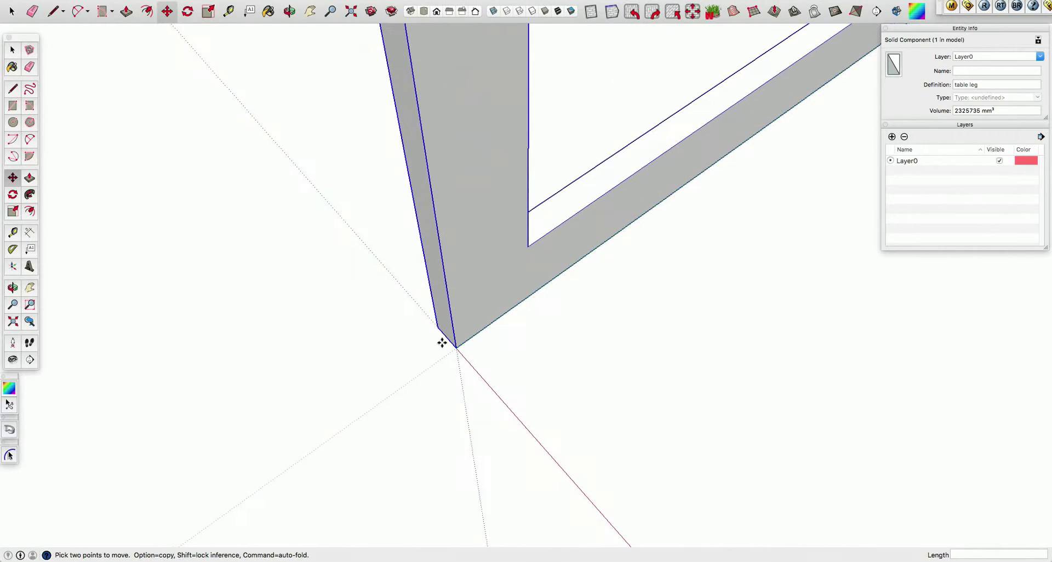
{"action": "left_click", "coordinate": [444, 338]}
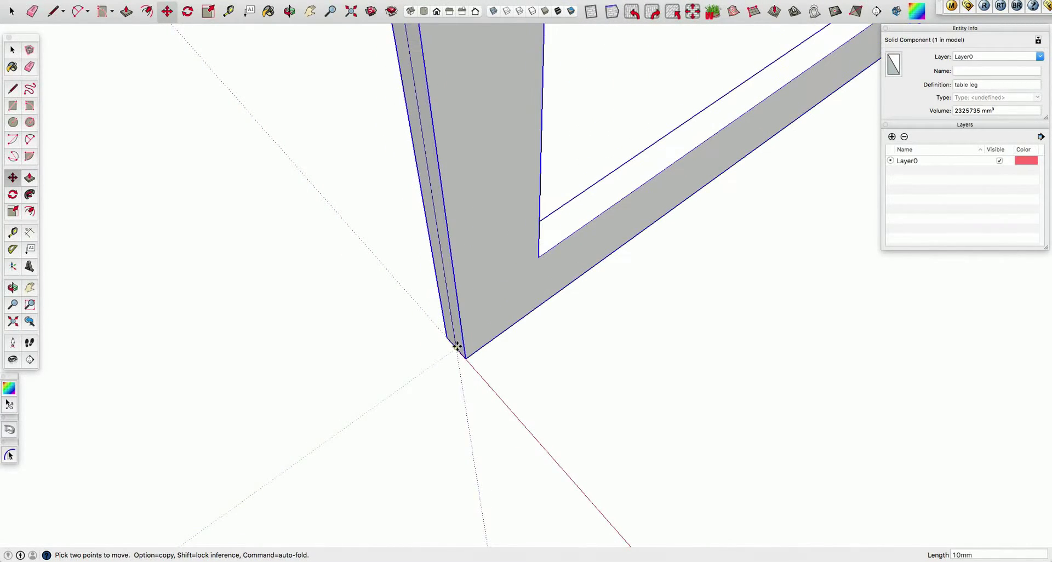
{"action": "scroll", "coordinate": [457, 347], "scroll_direction": "down", "scroll_amount": 3}
{"action": "scroll", "coordinate": [455, 345], "scroll_direction": "down", "scroll_amount": 3}
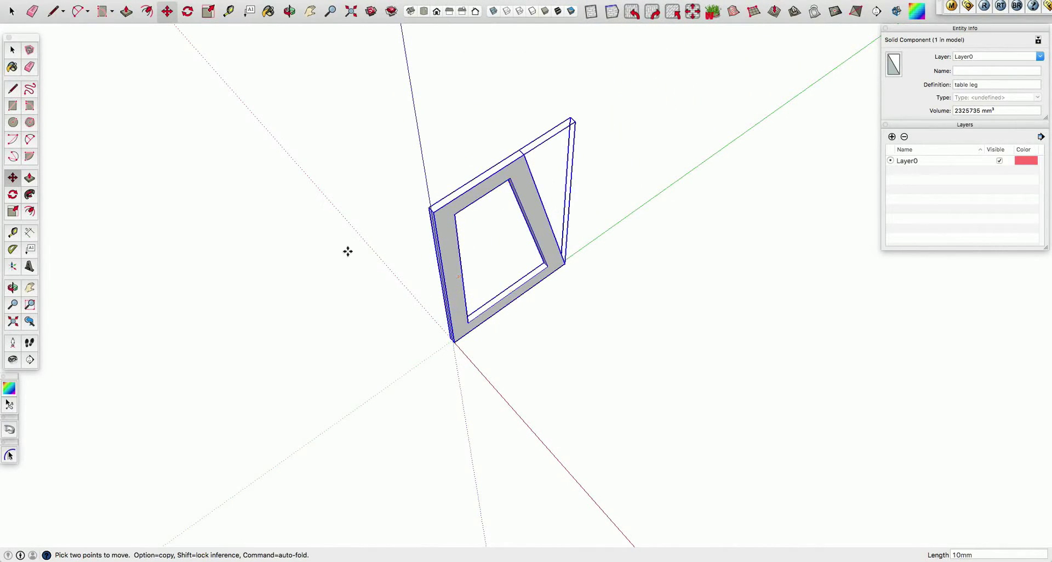
{"action": "left_click", "coordinate": [14, 197]}
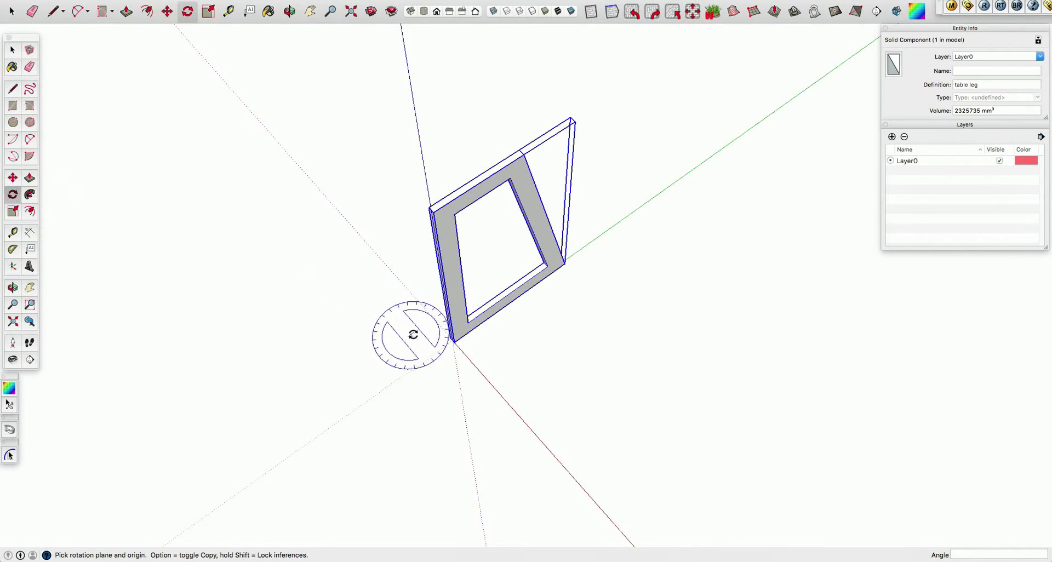
Place a copy of the leg rotated 90° about its bottom corner, aligned to the green axis
{"action": "scroll", "coordinate": [438, 336], "scroll_direction": "up", "scroll_amount": 2}
{"action": "scroll", "coordinate": [444, 342], "scroll_direction": "up", "scroll_amount": 3}
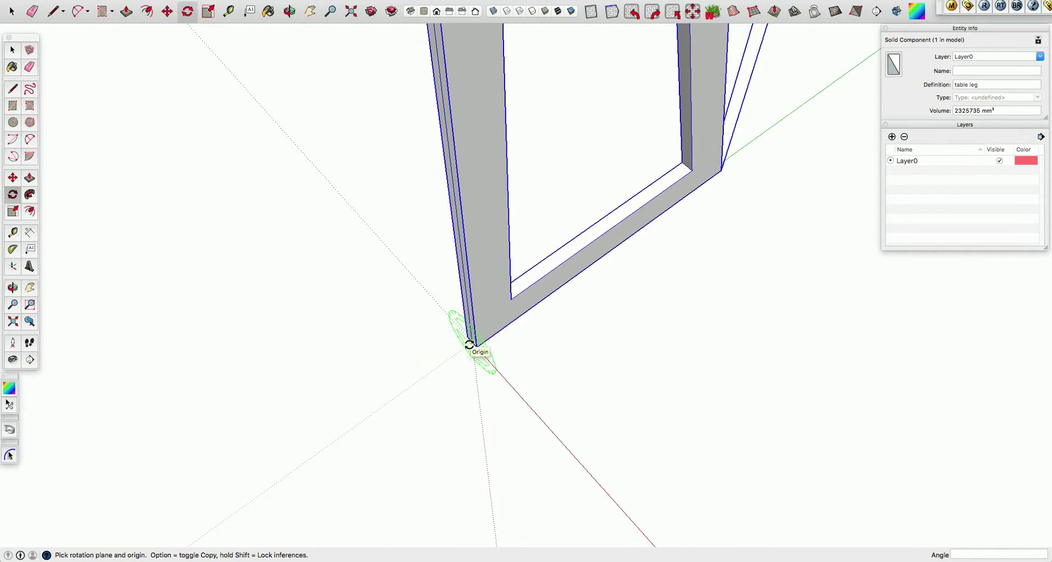
{"action": "left_click", "coordinate": [471, 343]}
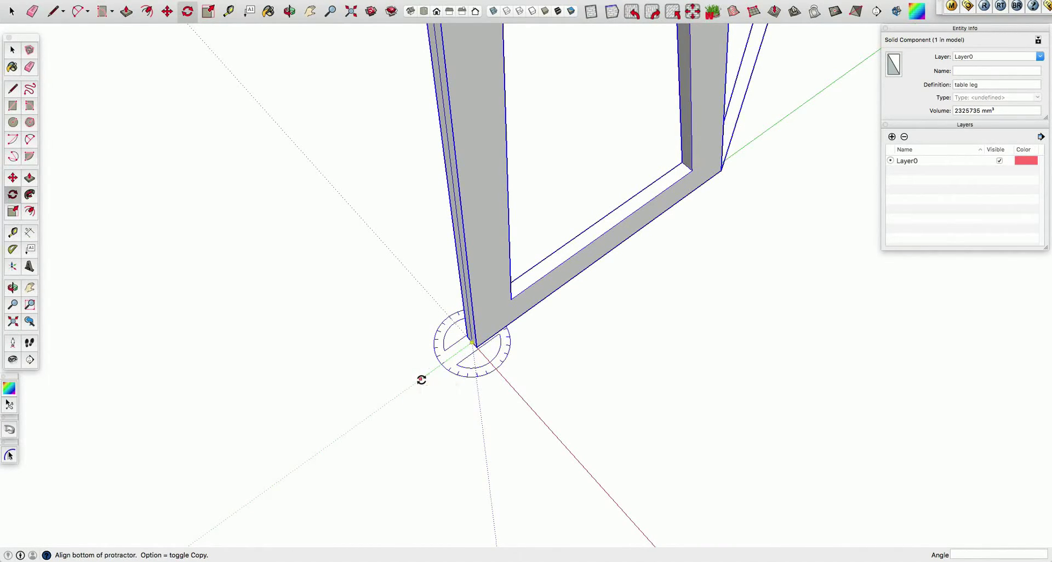
{"action": "left_click", "coordinate": [420, 378]}
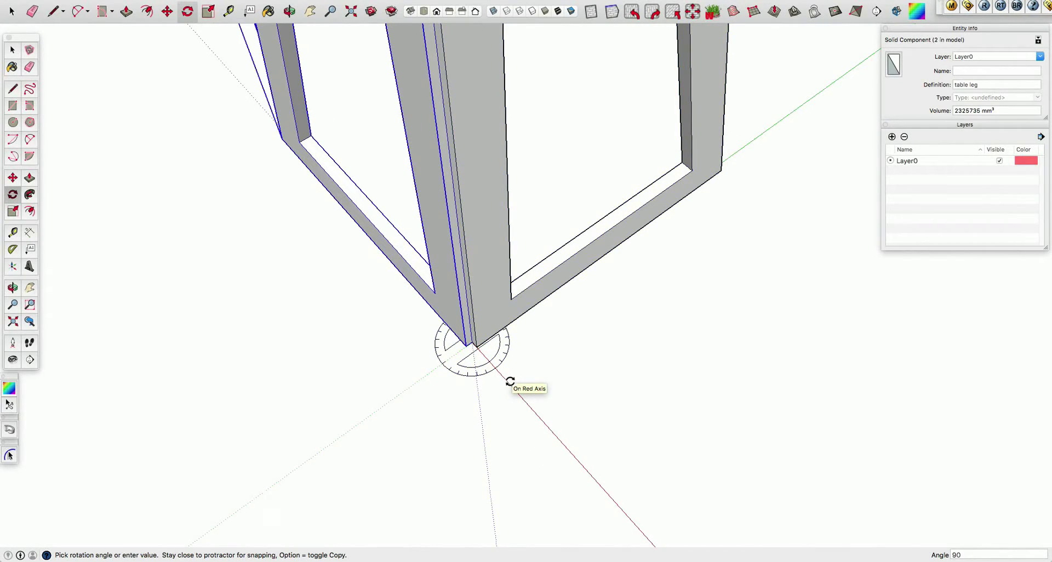
{"action": "left_click", "coordinate": [510, 381]}
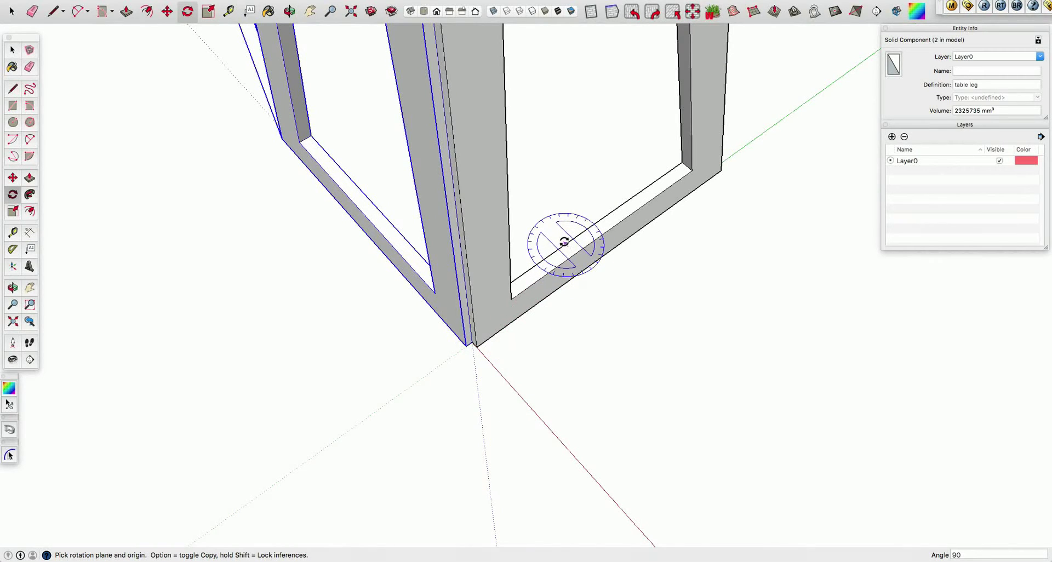
{"action": "scroll", "coordinate": [564, 242], "scroll_direction": "down", "scroll_amount": 6}
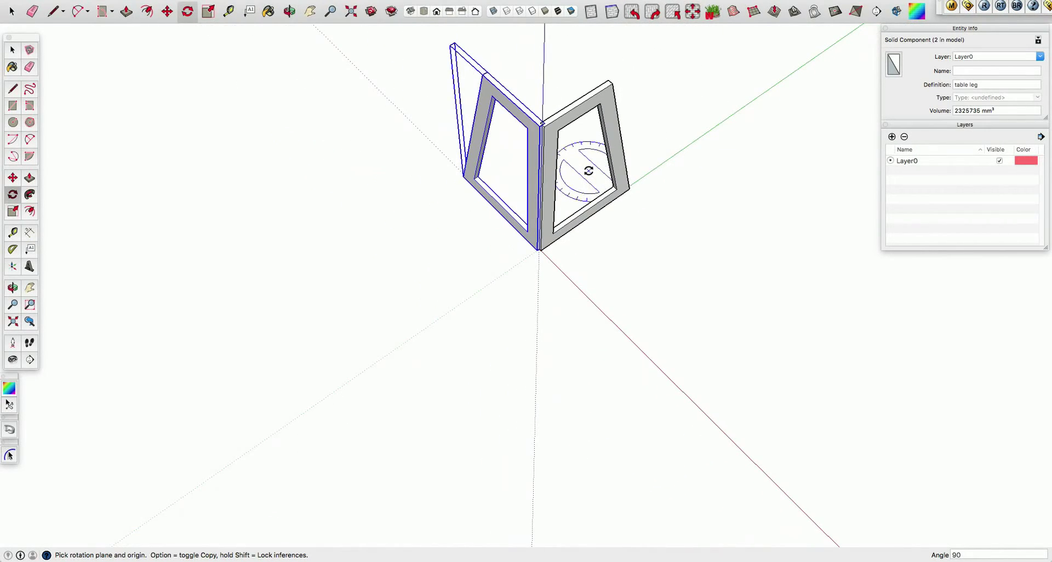
{"action": "middle_click_drag", "start_coordinate": [589, 171], "coordinate": [537, 281]}
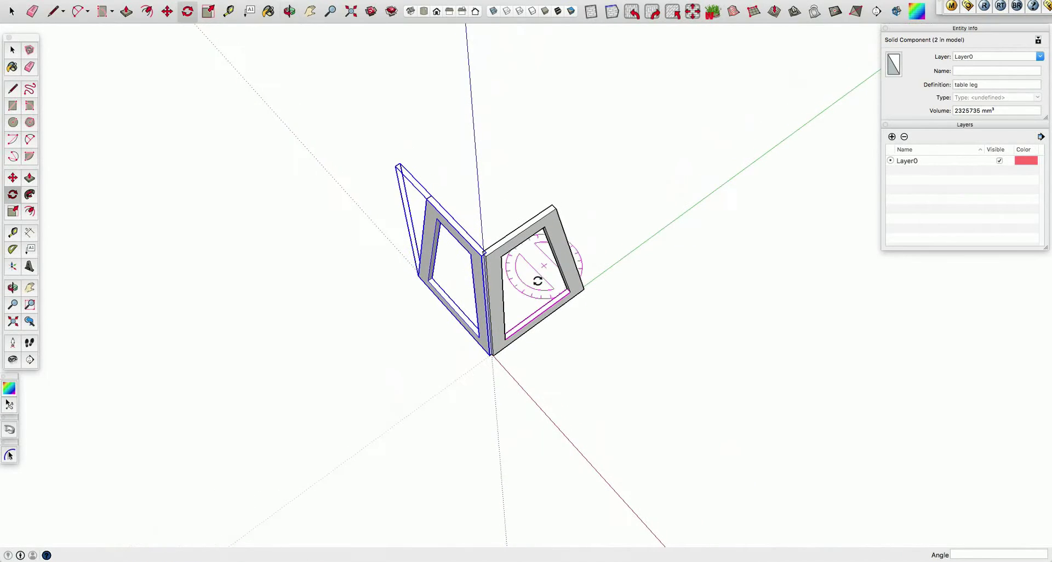
Repeat the 90° rotated copy three times so four legs cross
{"action": "key", "text": "Up"}
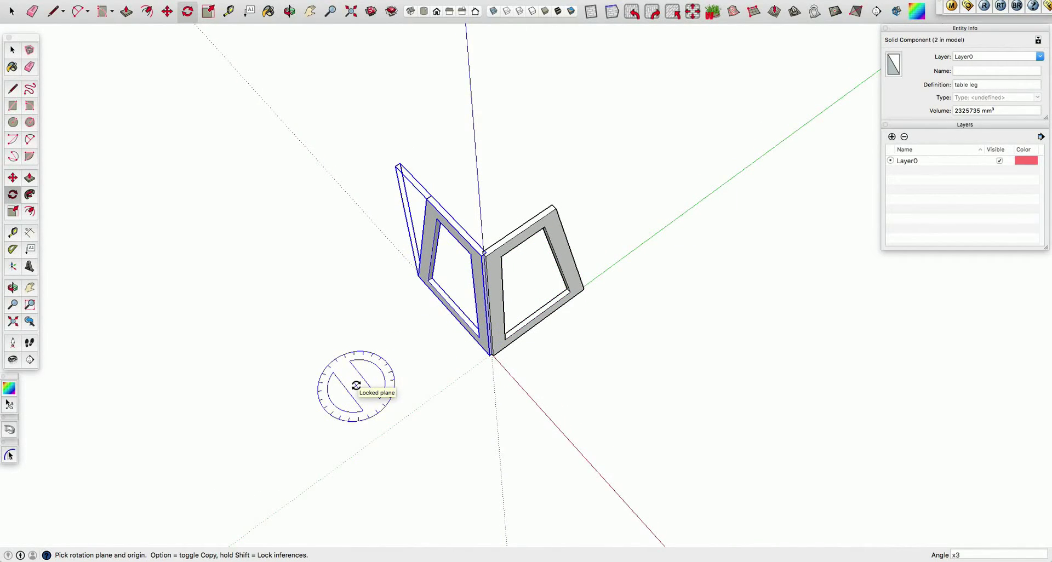
{"action": "key", "text": "Return"}
{"action": "key", "text": "space"}
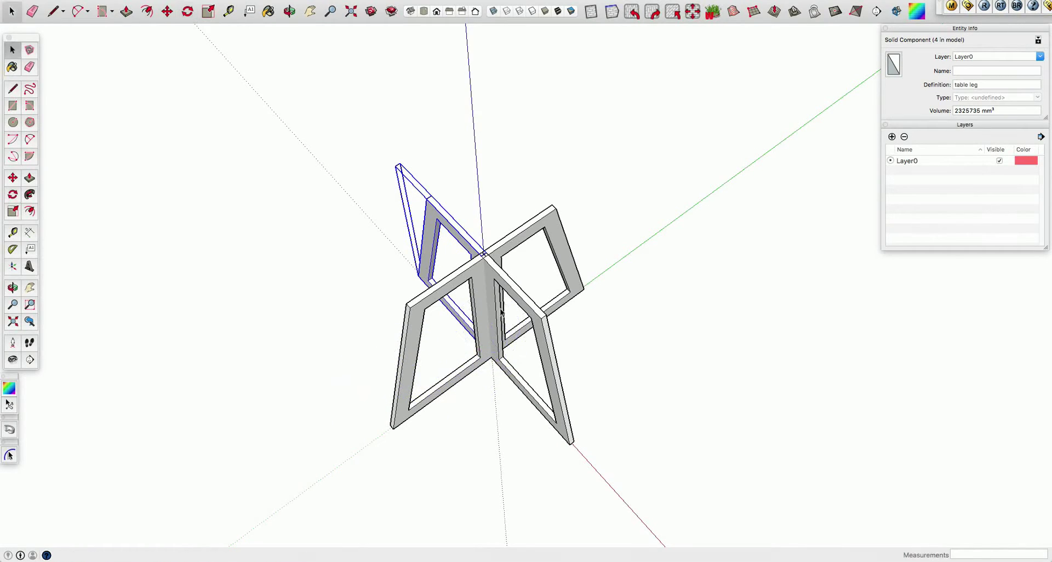
{"action": "scroll", "coordinate": [482, 265], "scroll_direction": "up", "scroll_amount": 3}
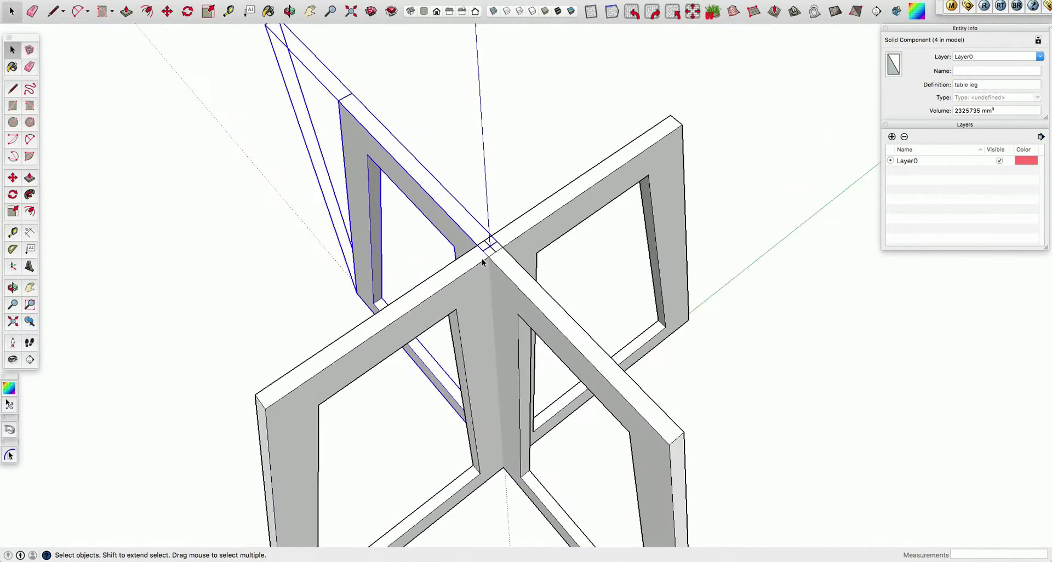
{"action": "scroll", "coordinate": [487, 258], "scroll_direction": "up", "scroll_amount": 3}
{"action": "scroll", "coordinate": [500, 255], "scroll_direction": "down", "scroll_amount": 2}
{"action": "scroll", "coordinate": [520, 279], "scroll_direction": "down", "scroll_amount": 2}
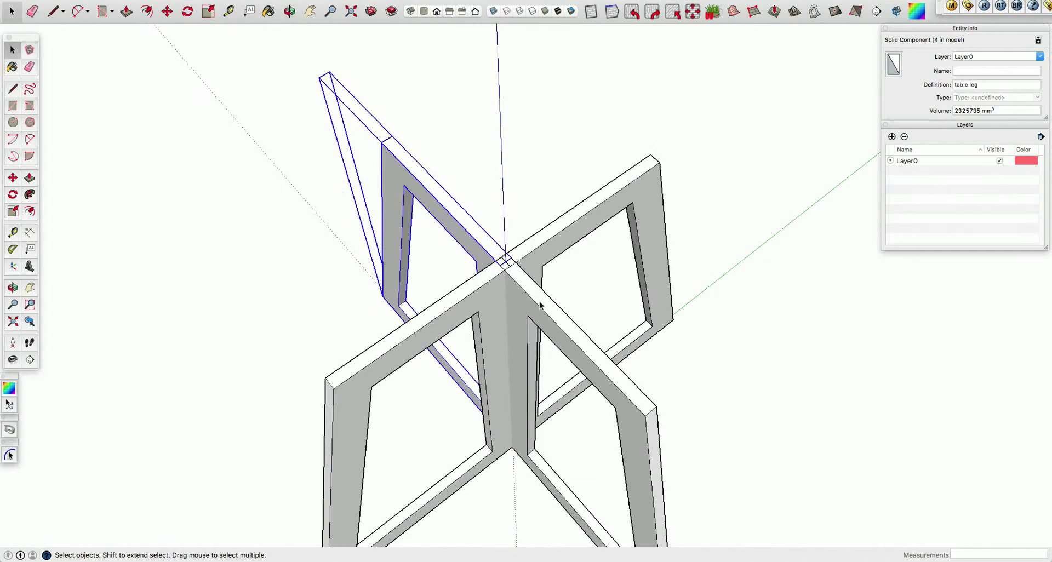
Inside the leg component, move the leg geometry 10 mm so the legs meet at the crossing
{"action": "scroll", "coordinate": [539, 306], "scroll_direction": "down", "scroll_amount": 2}
{"action": "double_click", "coordinate": [534, 300]}
{"action": "scroll", "coordinate": [527, 296], "scroll_direction": "down", "scroll_amount": 2}
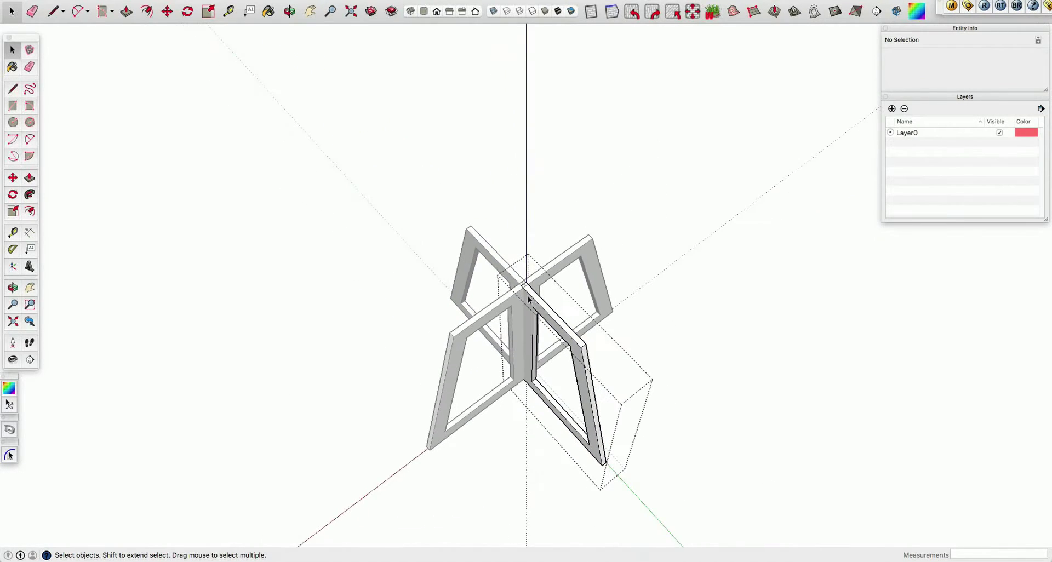
{"action": "left_click_drag", "start_coordinate": [480, 233], "coordinate": [653, 519]}
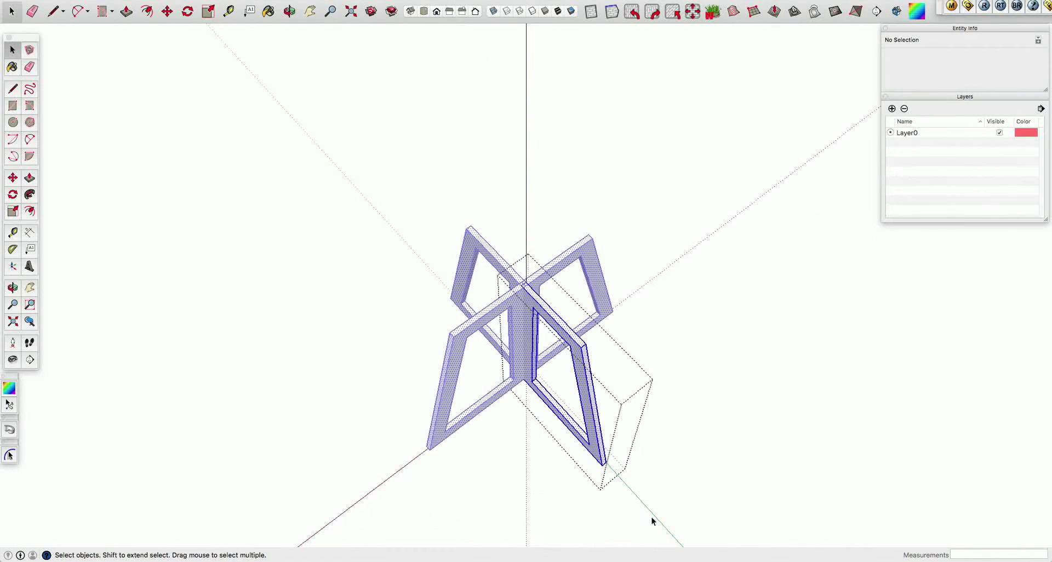
{"action": "scroll", "coordinate": [531, 297], "scroll_direction": "up", "scroll_amount": 2}
{"action": "scroll", "coordinate": [527, 285], "scroll_direction": "up", "scroll_amount": 3}
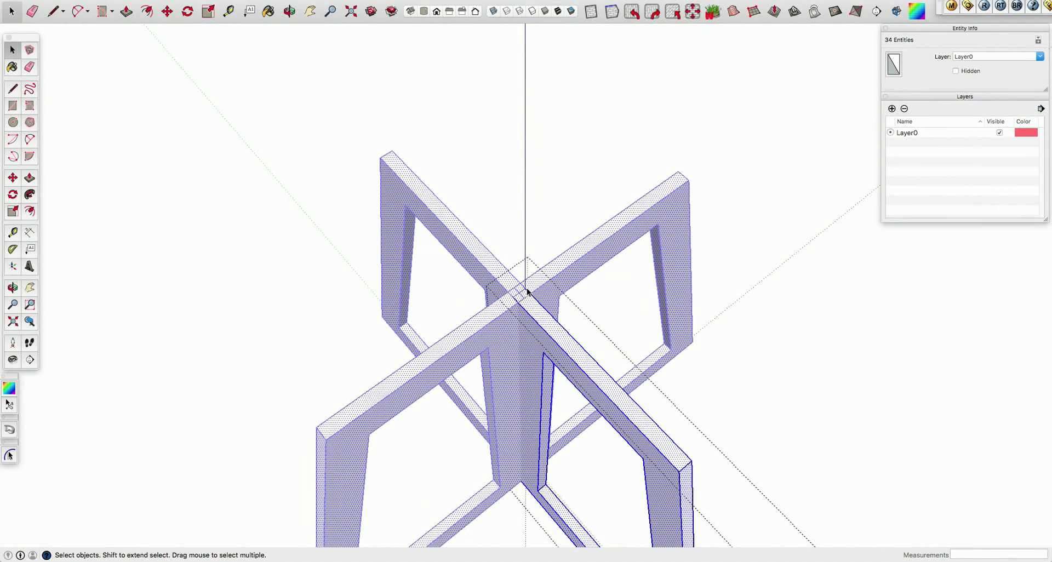
{"action": "key", "text": "m"}
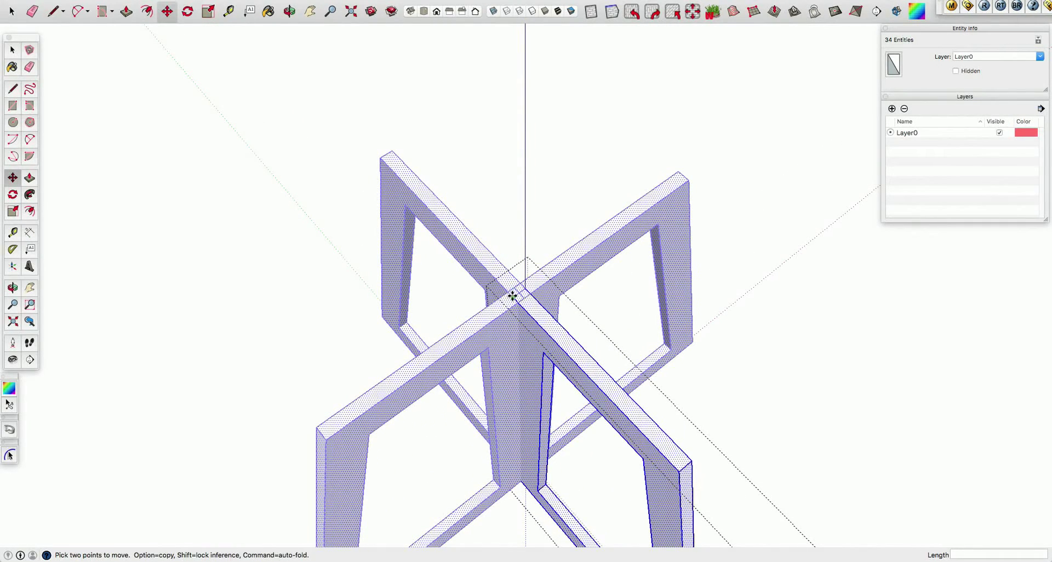
{"action": "left_click", "coordinate": [512, 295]}
{"action": "type", "text": "10"}
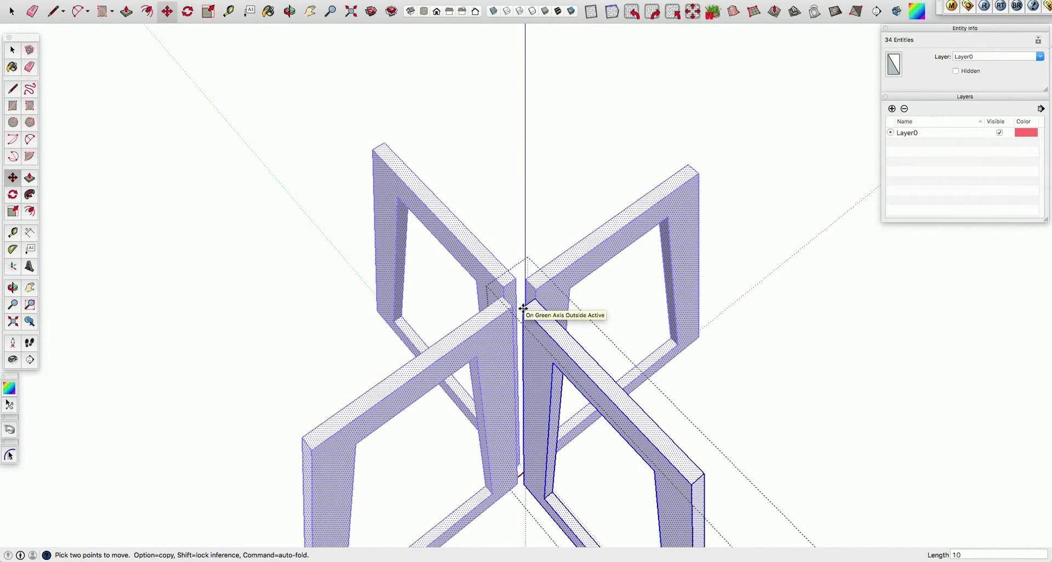
{"action": "key", "text": "Return"}
{"action": "key", "text": "space"}
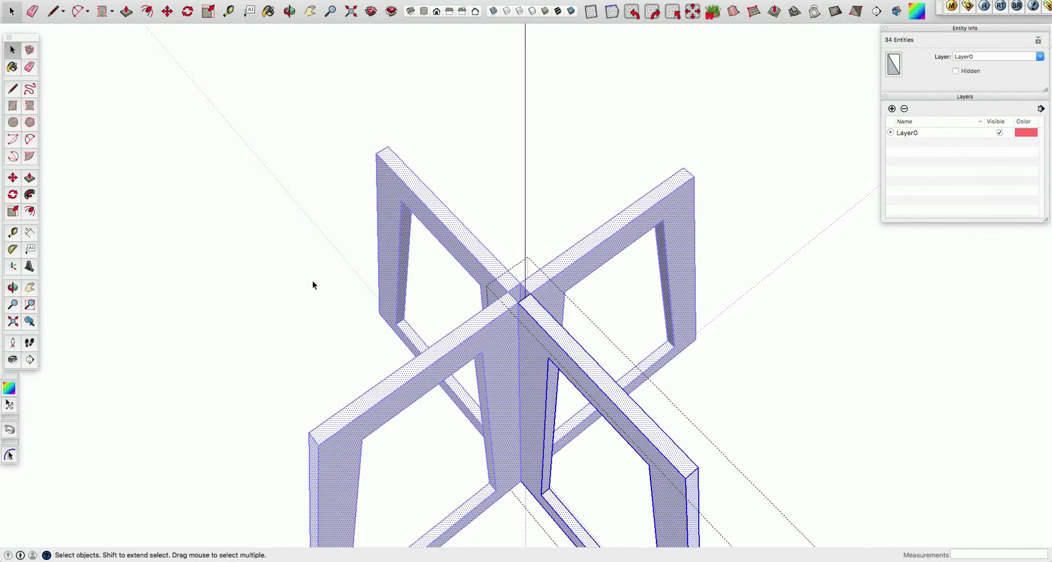
Clear the selection and centre the crossed leg frames in the view
{"action": "left_click", "coordinate": [310, 279]}
{"action": "mouse_move", "coordinate": [307, 294]}
{"action": "middle_mouse_down"}
{"action": "mouse_move", "coordinate": [322, 298]}
{"action": "mouse_move", "coordinate": [316, 320]}
{"action": "mouse_move", "coordinate": [301, 120]}
{"action": "mouse_move", "coordinate": [285, 139]}
{"action": "middle_mouse_up"}
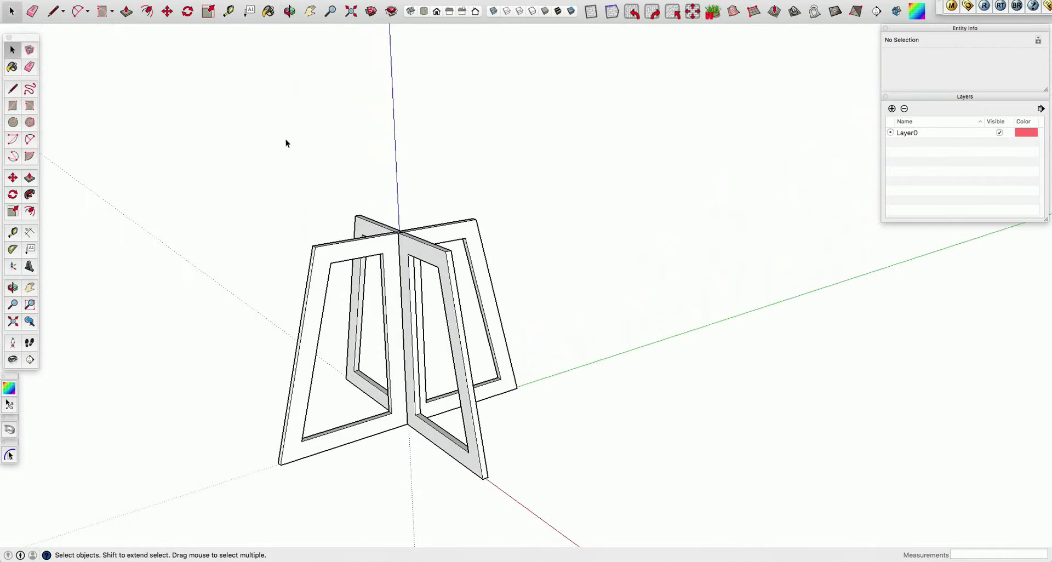
{"action": "mouse_move", "coordinate": [251, 245]}
{"action": "middle_mouse_down"}
{"action": "mouse_move", "coordinate": [305, 207]}
{"action": "mouse_move", "coordinate": [406, 190]}
{"action": "mouse_move", "coordinate": [401, 244]}
{"action": "mouse_move", "coordinate": [414, 210]}
{"action": "mouse_move", "coordinate": [404, 182]}
{"action": "mouse_move", "coordinate": [383, 225]}
{"action": "middle_mouse_up"}
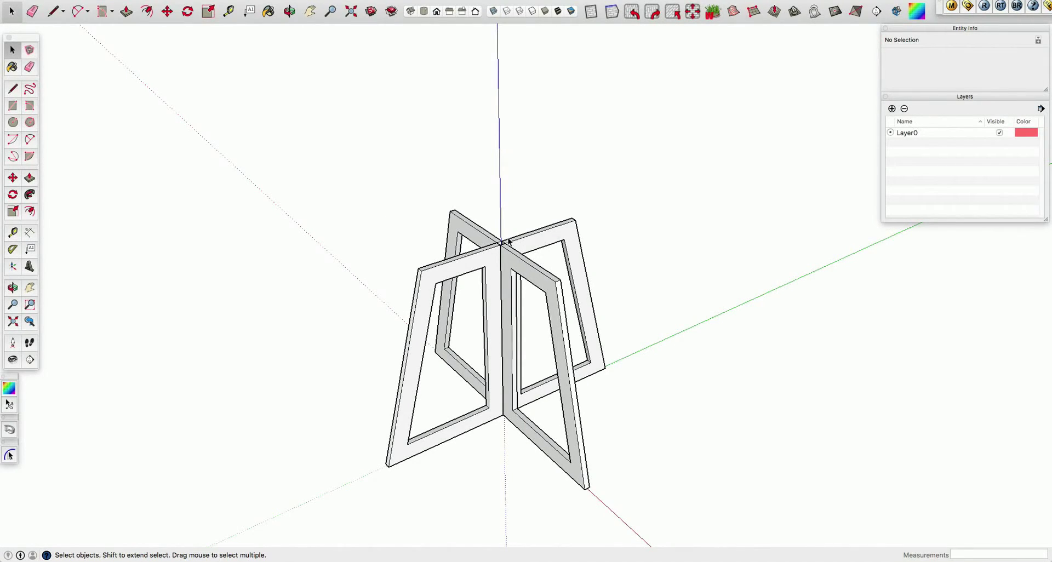
Place 10 mm guide lines in from the top edges of both crossed beams
{"action": "scroll", "coordinate": [498, 239], "scroll_direction": "up", "scroll_amount": 2}
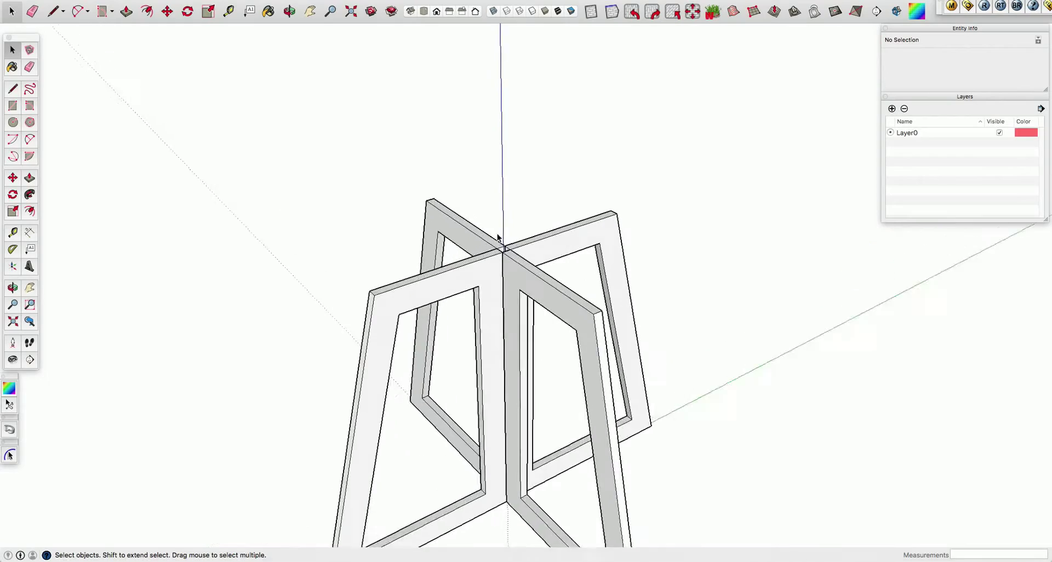
{"action": "scroll", "coordinate": [500, 244], "scroll_direction": "up", "scroll_amount": 2}
{"action": "scroll", "coordinate": [507, 258], "scroll_direction": "up", "scroll_amount": 3}
{"action": "scroll", "coordinate": [518, 274], "scroll_direction": "up", "scroll_amount": 2}
{"action": "middle_click_drag", "start_coordinate": [518, 272], "coordinate": [546, 369]}
{"action": "key", "text": "t"}
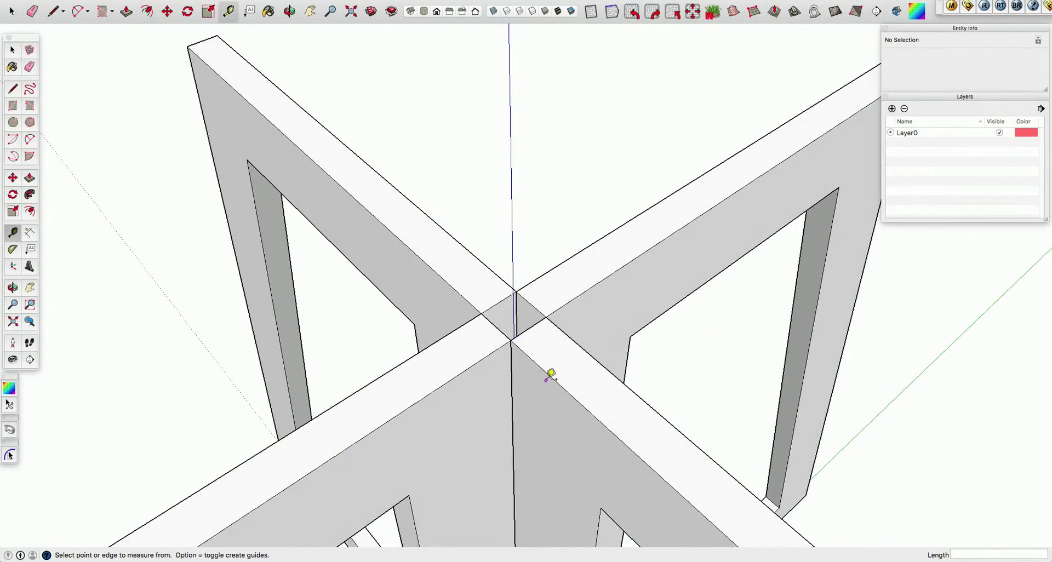
{"action": "left_click", "coordinate": [549, 375]}
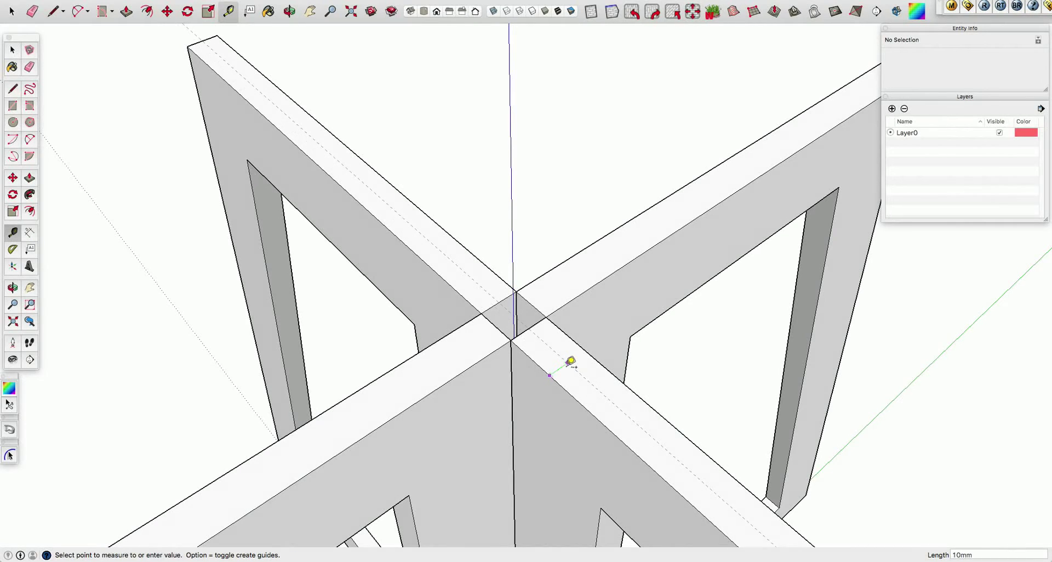
{"action": "type", "text": "10"}
{"action": "key", "text": "Return"}
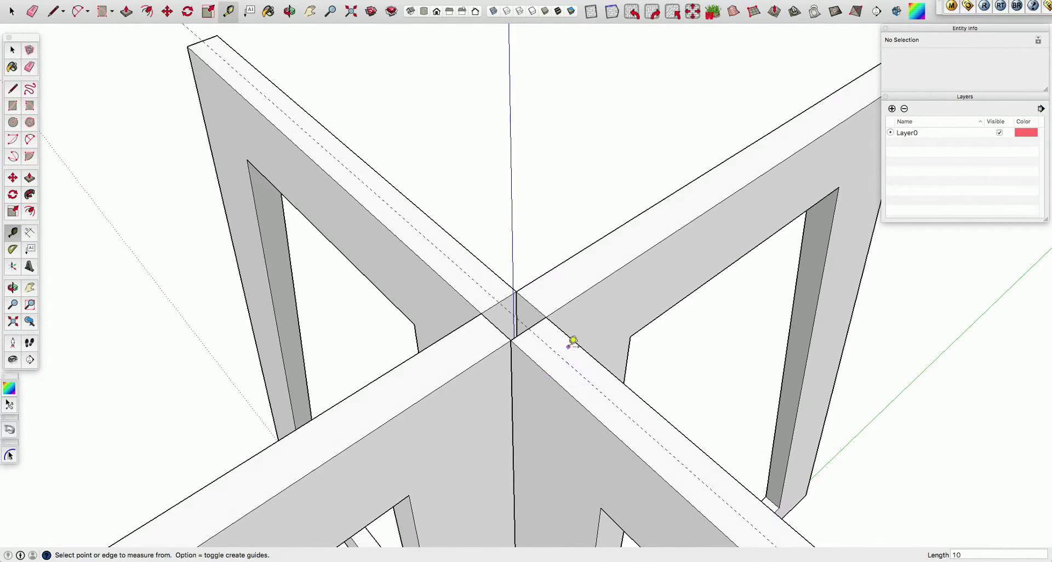
{"action": "left_click", "coordinate": [588, 288]}
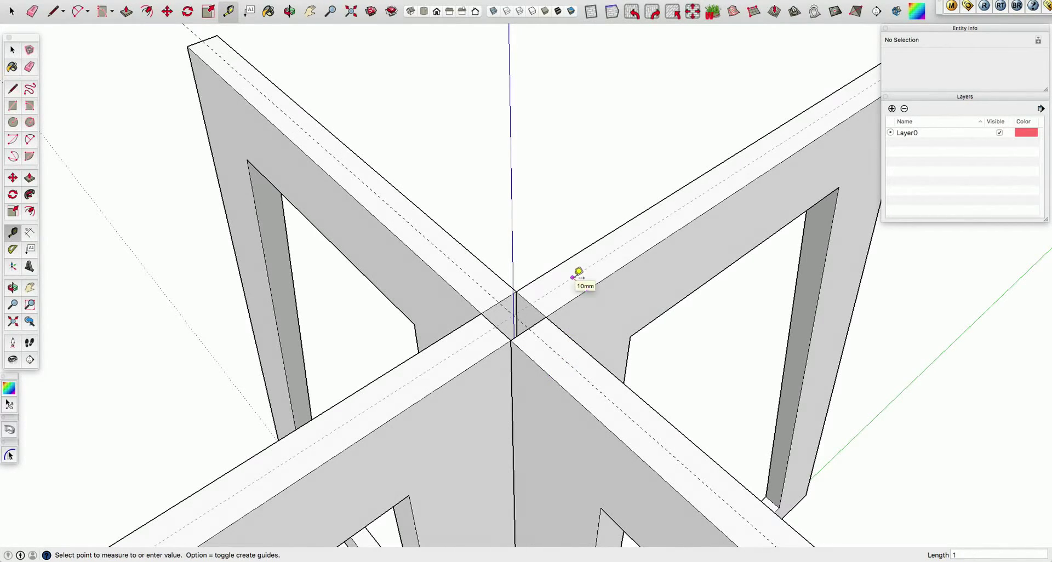
{"action": "type", "text": "0"}
{"action": "left_click", "coordinate": [574, 277]}
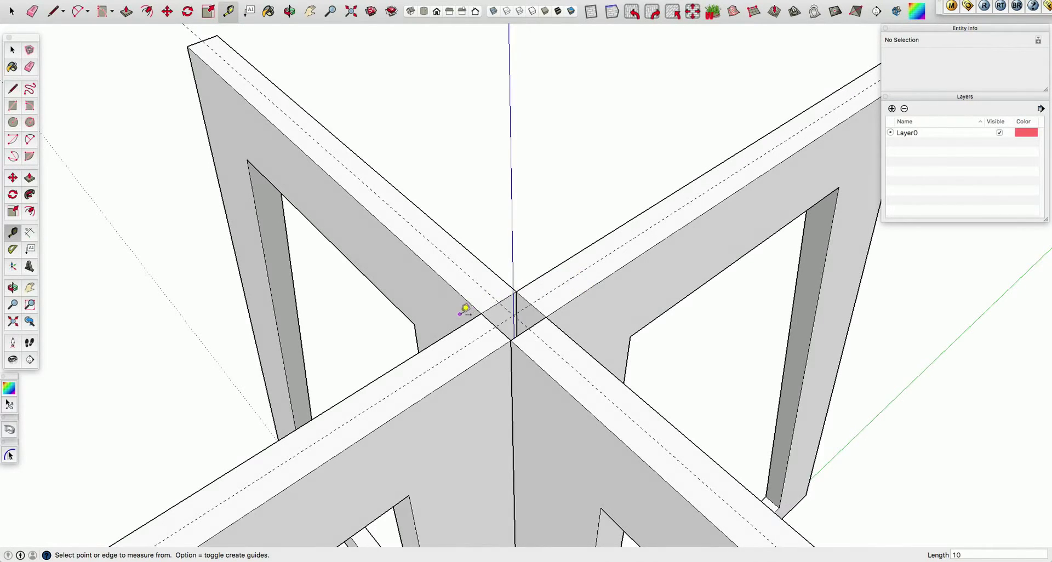
{"action": "key", "text": "c"}
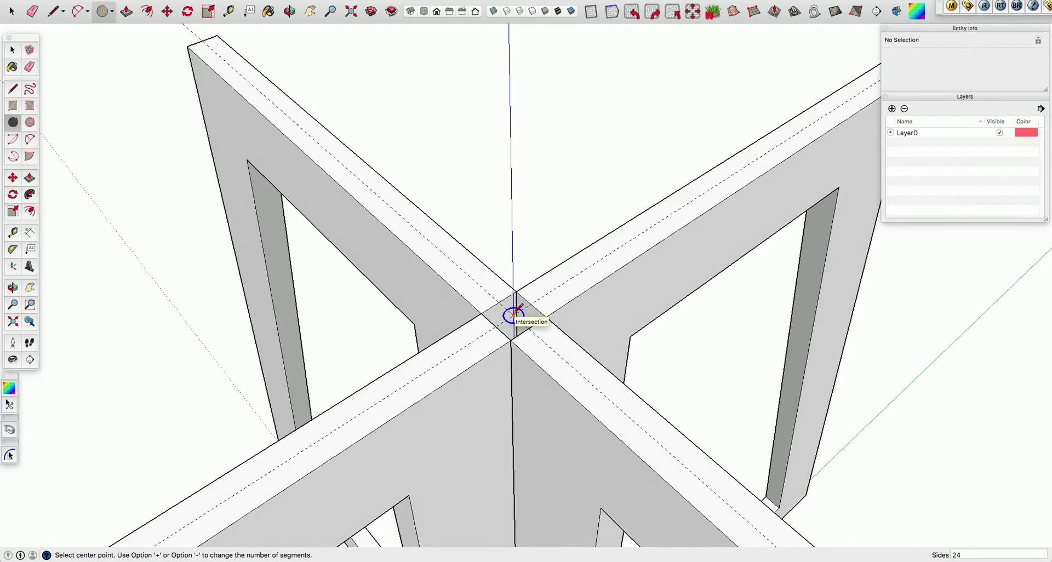
Draw a 400 mm radius, 60-sided circle centred on the guide intersection
{"action": "left_click", "coordinate": [514, 315]}
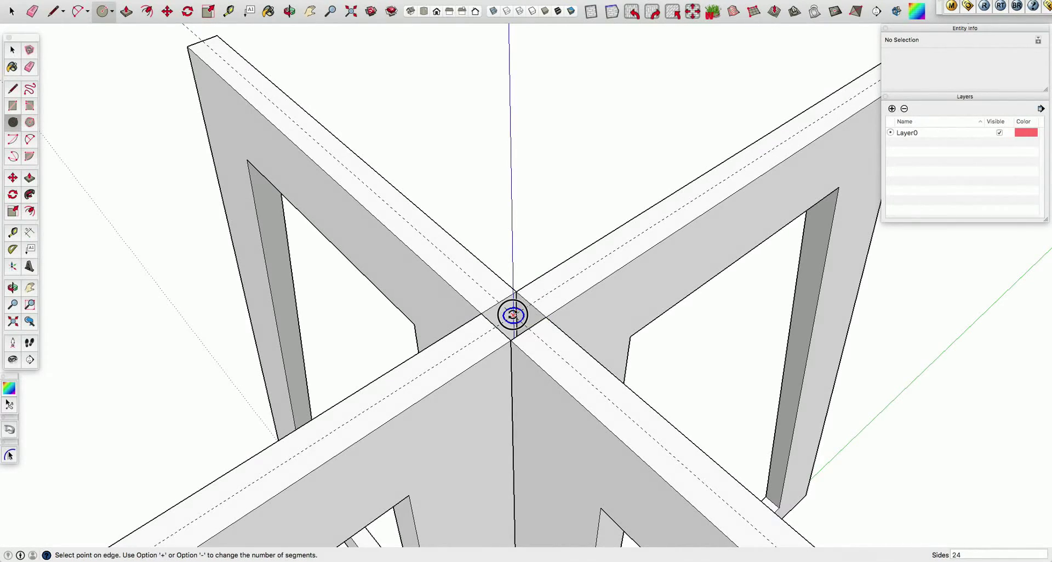
{"action": "scroll", "coordinate": [513, 315], "scroll_direction": "down", "scroll_amount": 2}
{"action": "scroll", "coordinate": [513, 314], "scroll_direction": "down", "scroll_amount": 3}
{"action": "scroll", "coordinate": [515, 312], "scroll_direction": "down", "scroll_amount": 1}
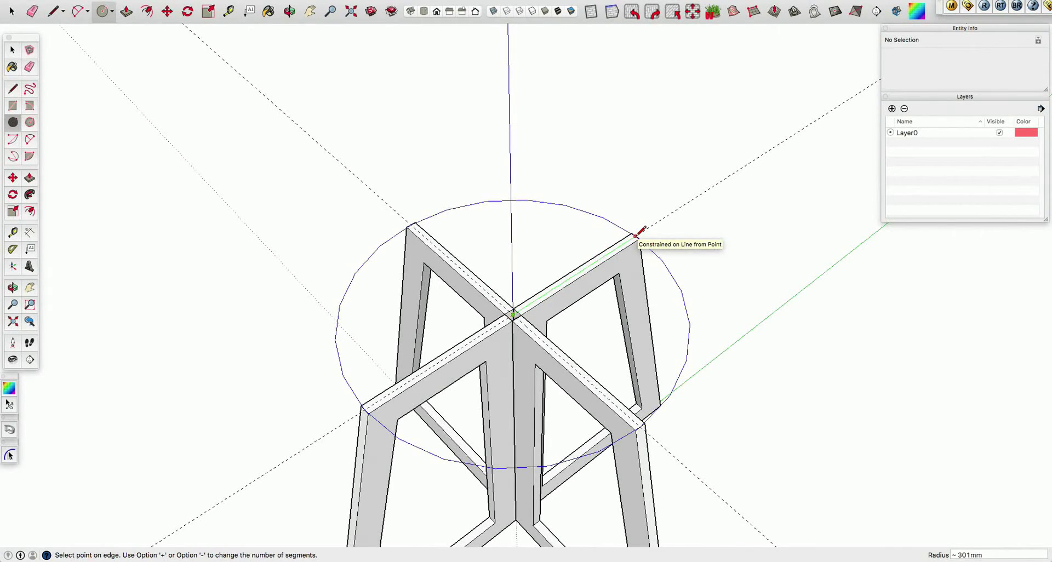
{"action": "type", "text": "400"}
{"action": "key", "text": "Return"}
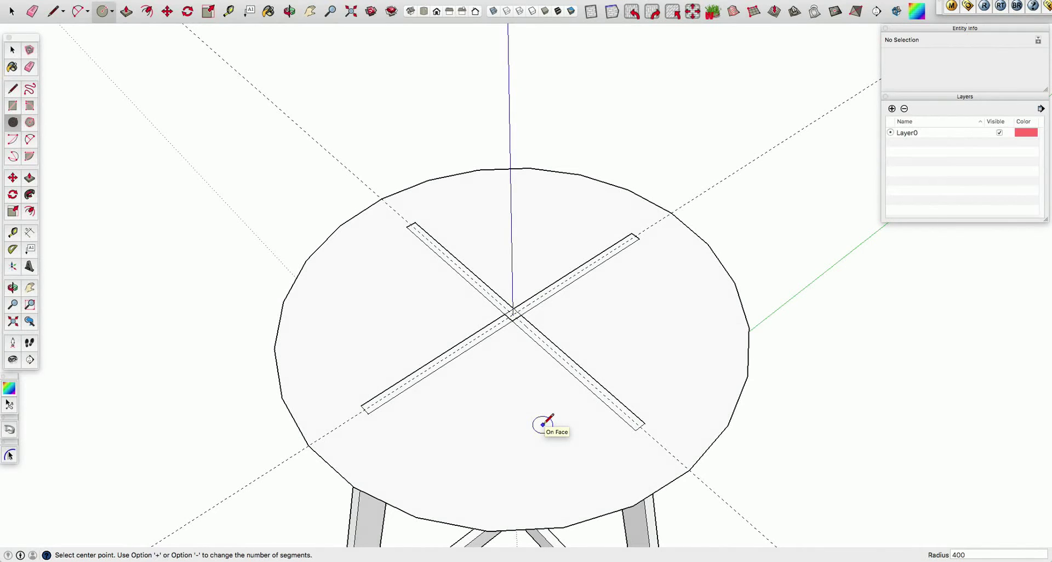
{"action": "type", "text": "60s"}
{"action": "key", "text": "Return"}
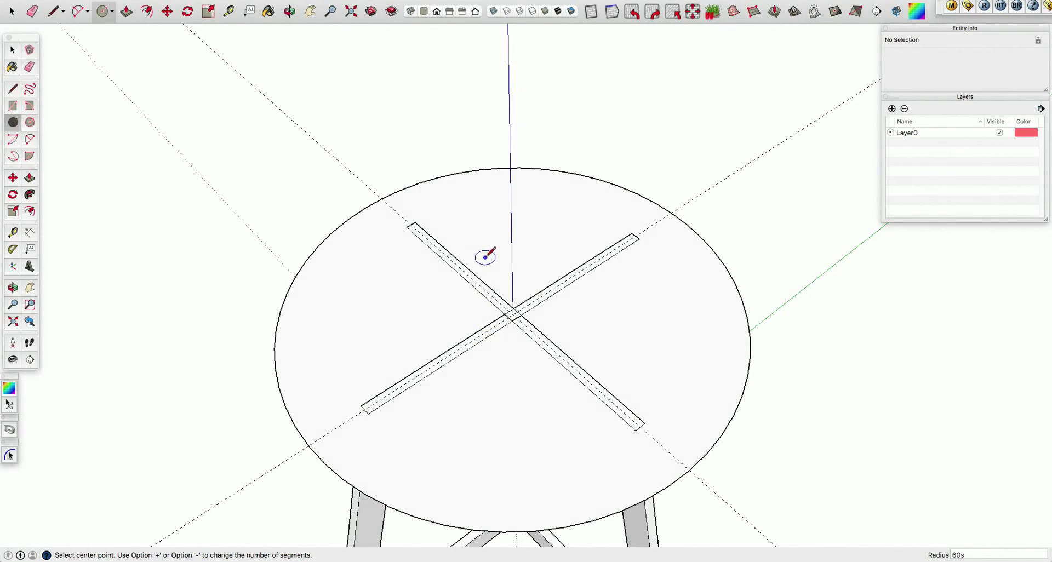
{"action": "scroll", "coordinate": [486, 255], "scroll_direction": "down", "scroll_amount": 2}
{"action": "scroll", "coordinate": [493, 274], "scroll_direction": "down", "scroll_amount": 3}
{"action": "middle_click_drag", "start_coordinate": [497, 280], "coordinate": [493, 159]}
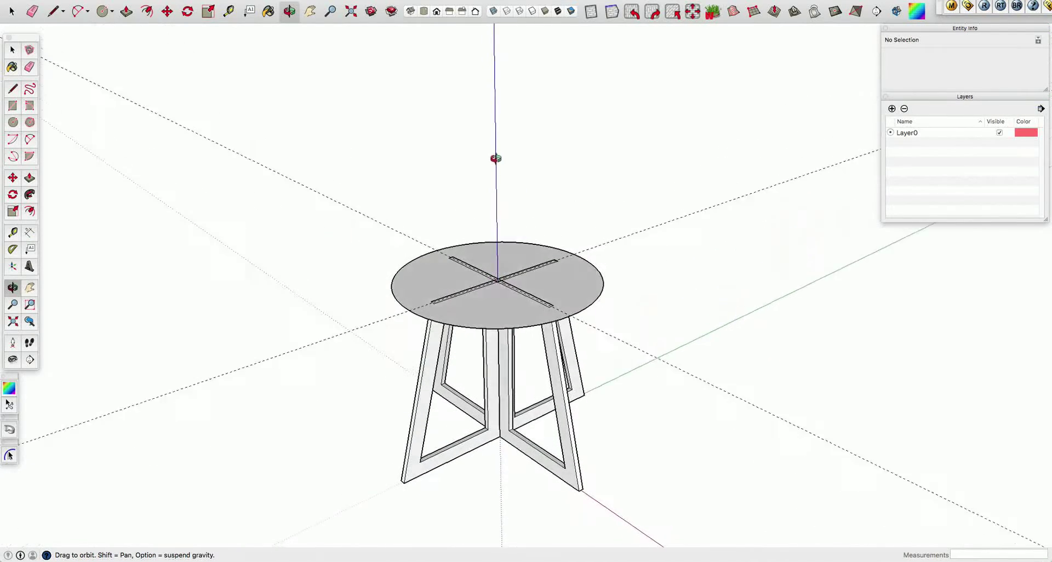
{"action": "scroll", "coordinate": [485, 295], "scroll_direction": "up", "scroll_amount": 2}
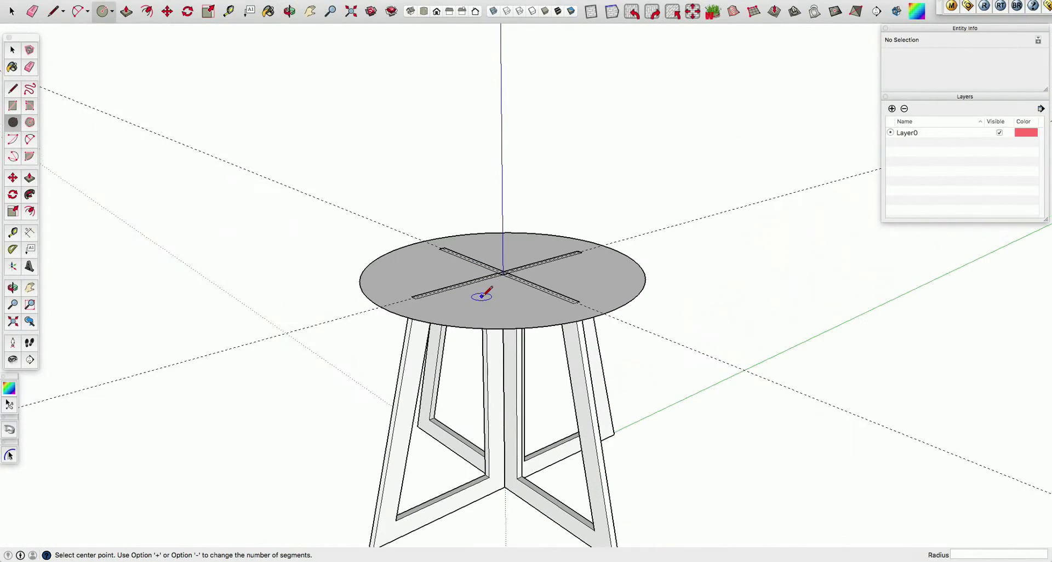
{"action": "middle_click_drag", "start_coordinate": [479, 285], "coordinate": [490, 337]}
Pull the round tabletop face up 30 mm and select the whole slab
{"action": "key", "text": "c"}
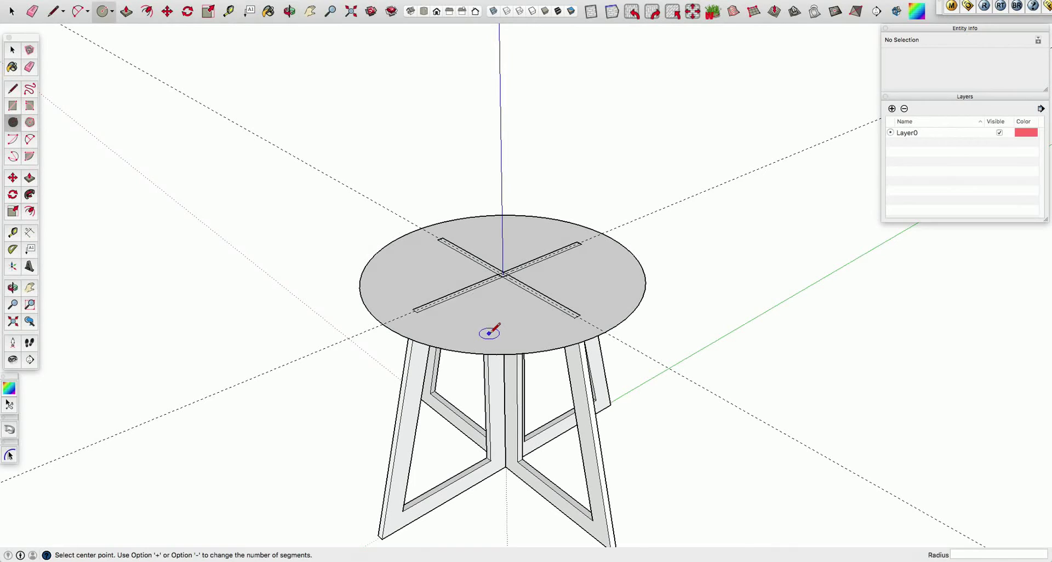
{"action": "key", "text": "p"}
{"action": "left_click", "coordinate": [500, 334]}
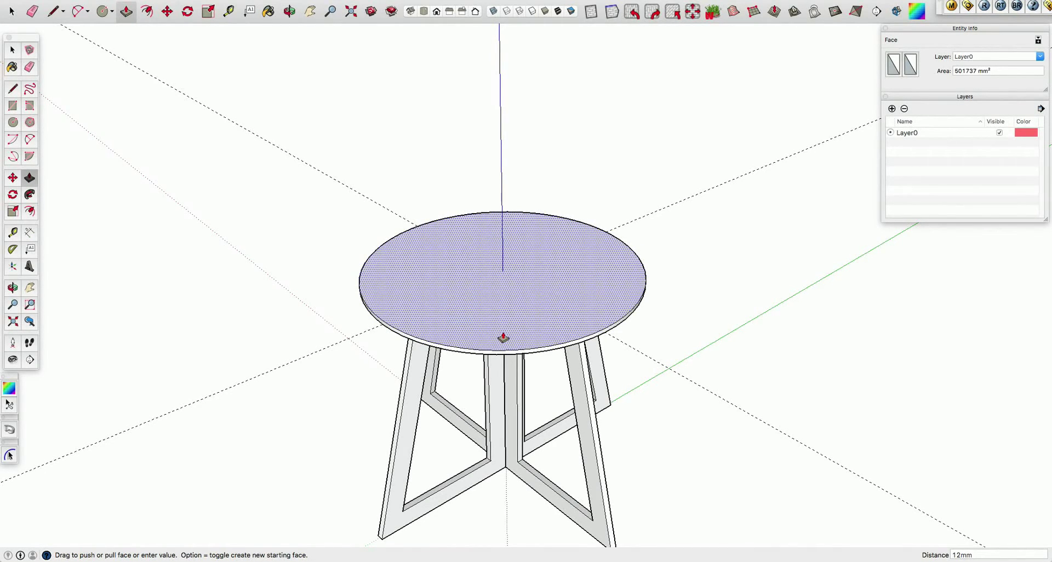
{"action": "left_click", "coordinate": [503, 338]}
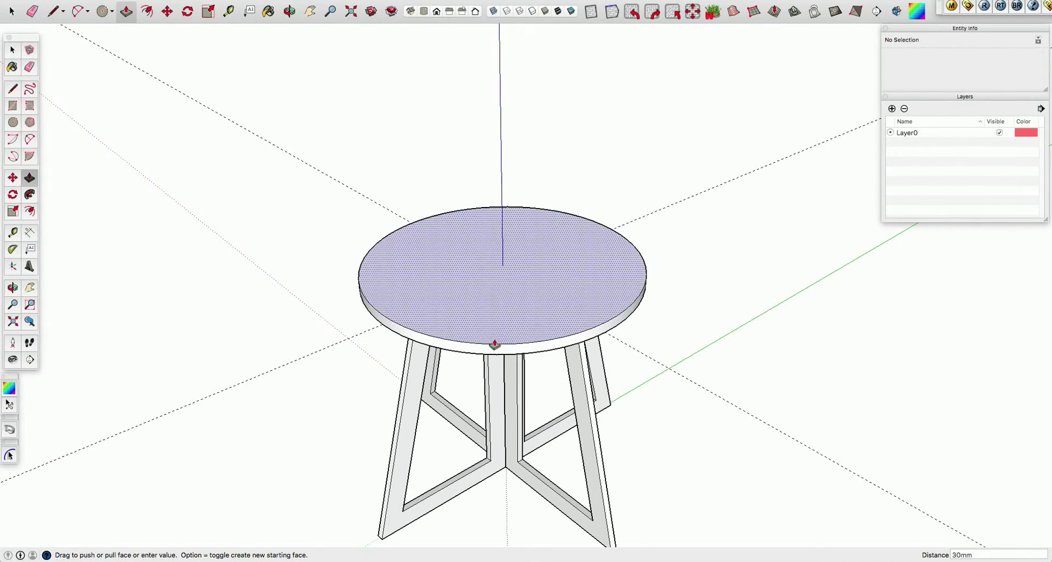
{"action": "key", "text": "space"}
{"action": "triple_click", "coordinate": [498, 321]}
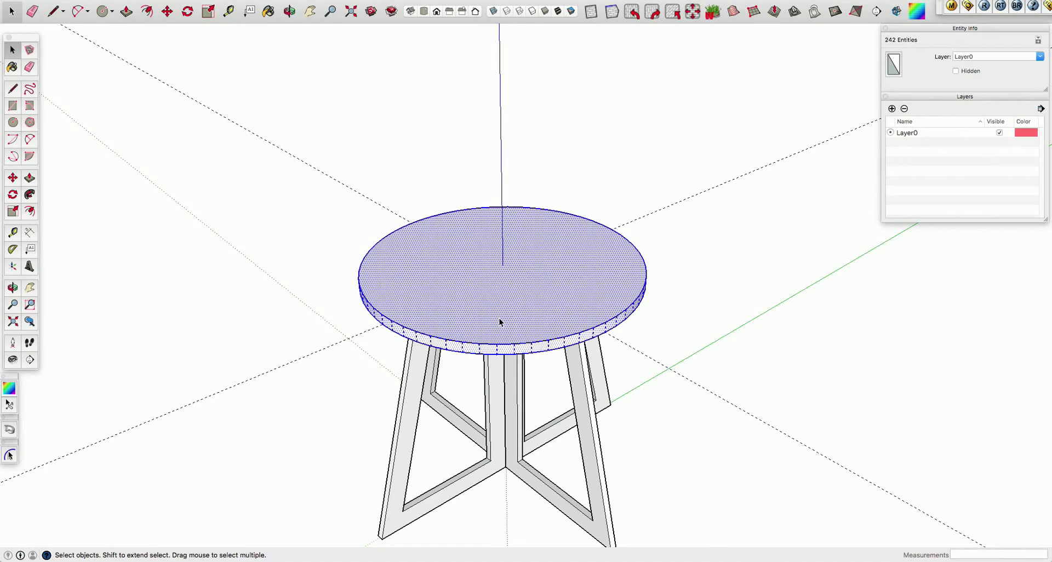
Make the round tabletop a component named 'Table top', then deselect it
{"action": "right_click", "coordinate": [499, 321]}
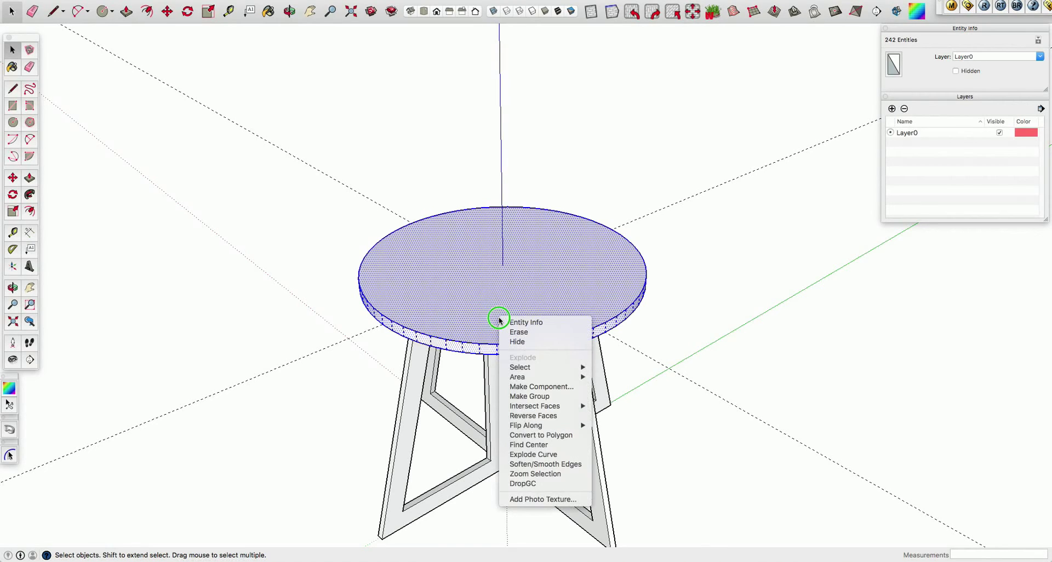
{"action": "left_click", "coordinate": [531, 387]}
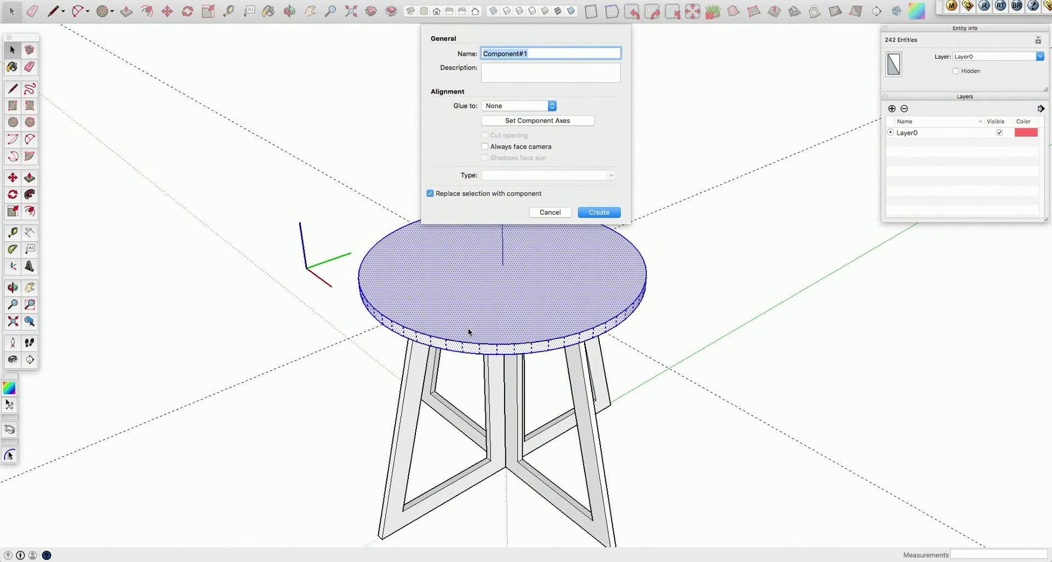
{"action": "type", "text": "Table"}
{"action": "type", "text": " top"}
{"action": "key", "text": "Return"}
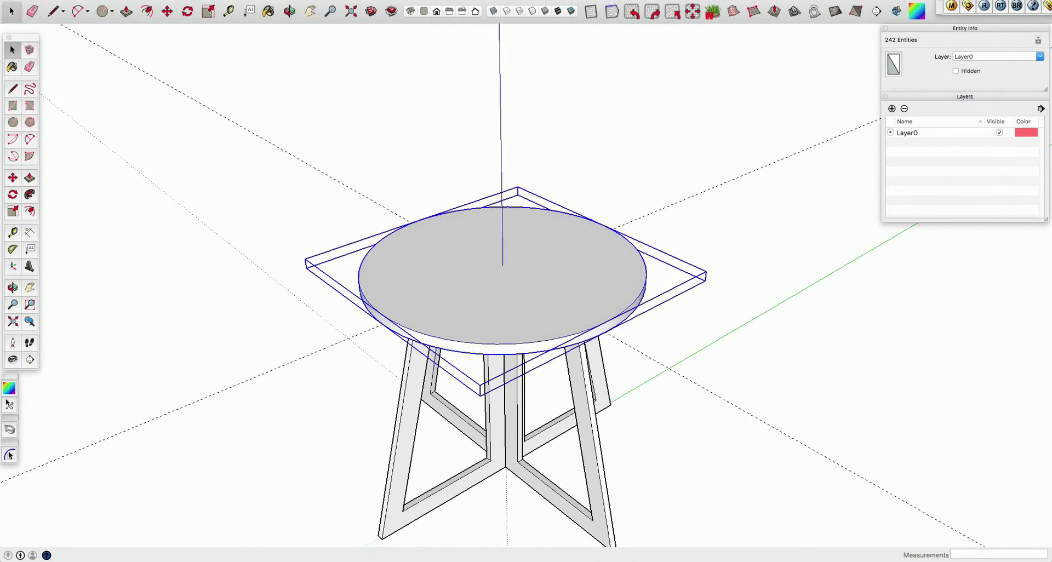
{"action": "left_click", "coordinate": [248, 172]}
{"action": "mouse_move", "coordinate": [332, 270]}
{"action": "middle_mouse_down"}
{"action": "mouse_move", "coordinate": [118, 153]}
{"action": "mouse_move", "coordinate": [66, 104]}
{"action": "middle_mouse_up"}
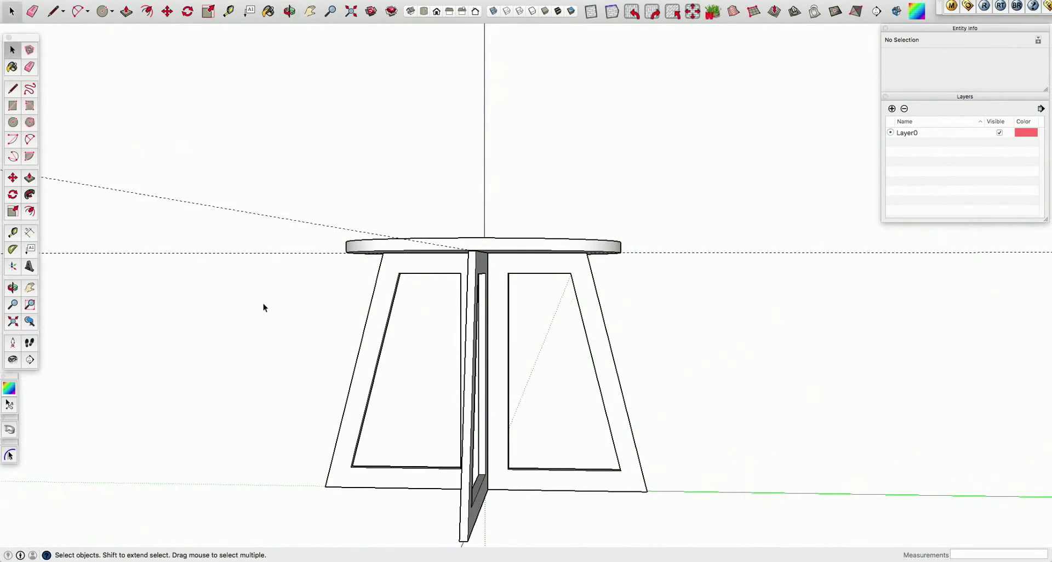
{"action": "mouse_move", "coordinate": [263, 305]}
{"action": "middle_mouse_down"}
{"action": "mouse_move", "coordinate": [274, 256]}
{"action": "mouse_move", "coordinate": [570, 371]}
{"action": "mouse_move", "coordinate": [463, 342]}
{"action": "mouse_move", "coordinate": [343, 410]}
{"action": "mouse_move", "coordinate": [125, 468]}
{"action": "middle_mouse_up"}
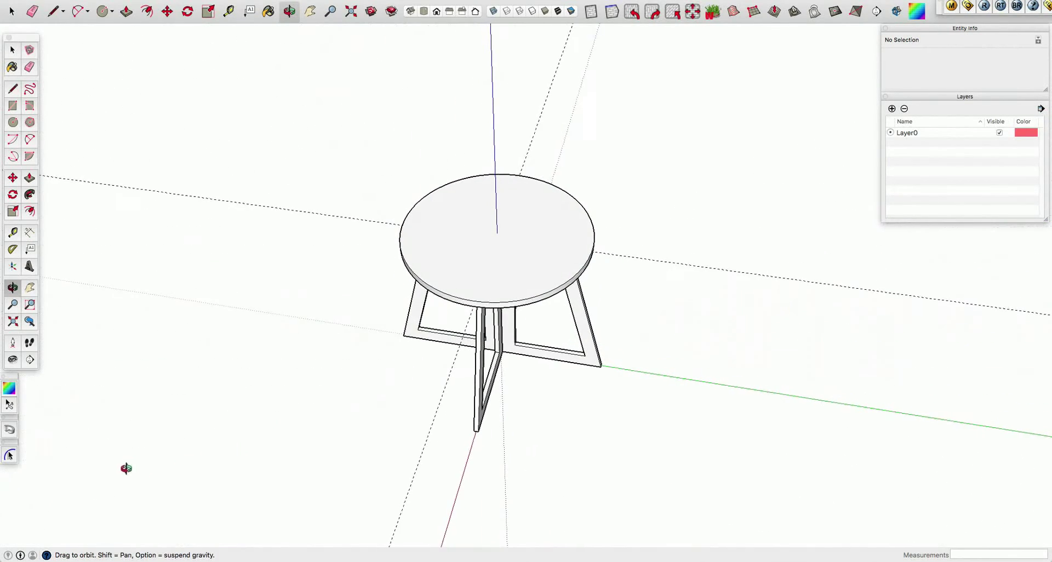
{"action": "middle_click_drag", "start_coordinate": [408, 380], "coordinate": [308, 429]}
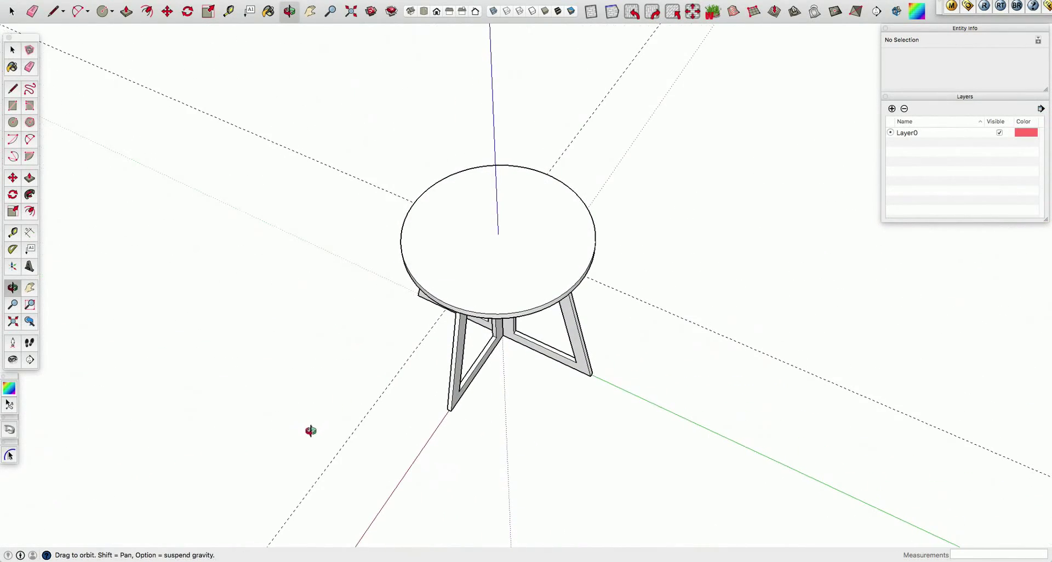